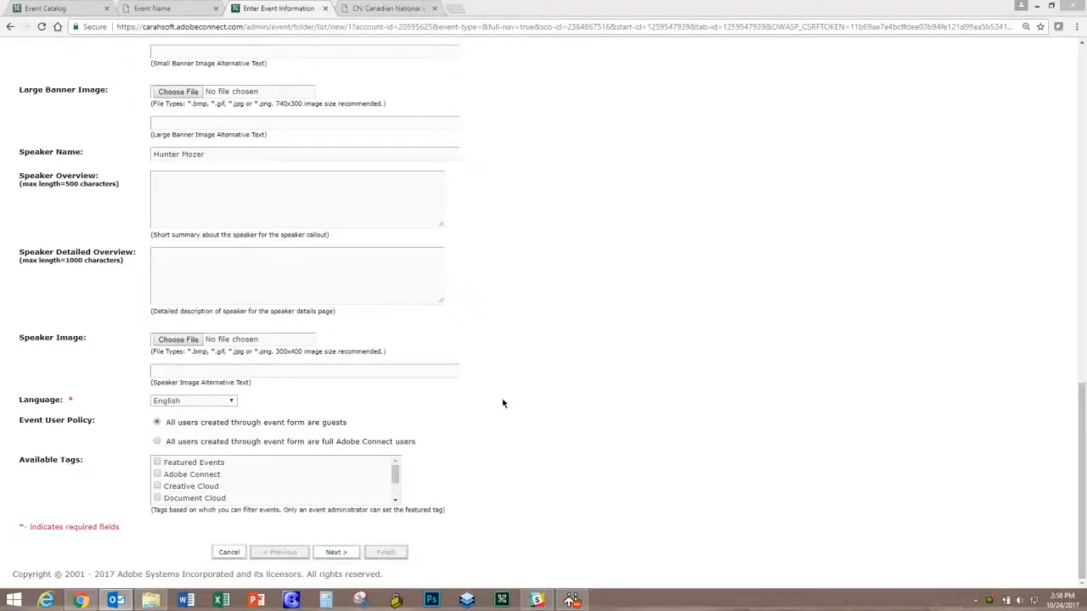
{"action": "left_click_drag", "start_coordinate": [1080, 395], "coordinate": [1061, 182]}
{"action": "left_click_drag", "start_coordinate": [350, 308], "coordinate": [145, 214]}
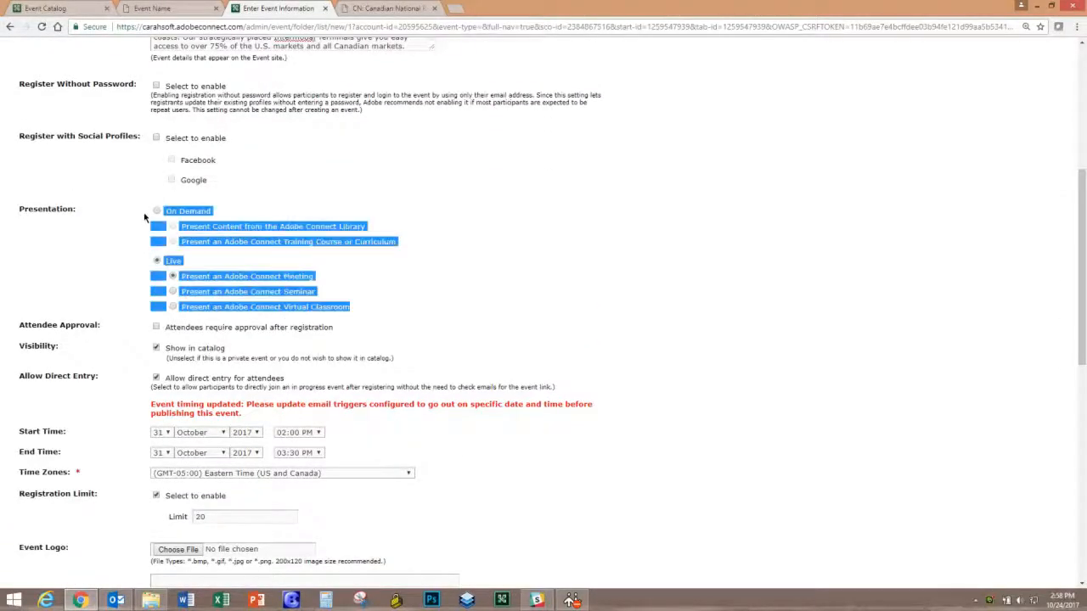
{"action": "left_click", "coordinate": [302, 265]}
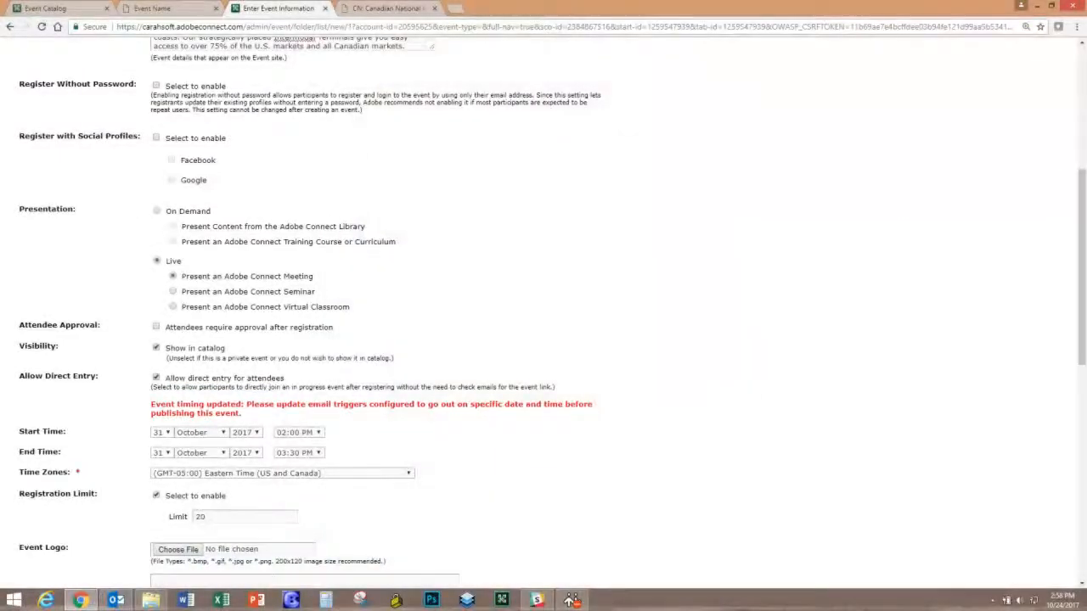
{"action": "scroll", "coordinate": [1068, 340], "scroll_direction": "down", "scroll_amount": 5}
{"action": "scroll", "coordinate": [1070, 370], "scroll_direction": "down", "scroll_amount": 5}
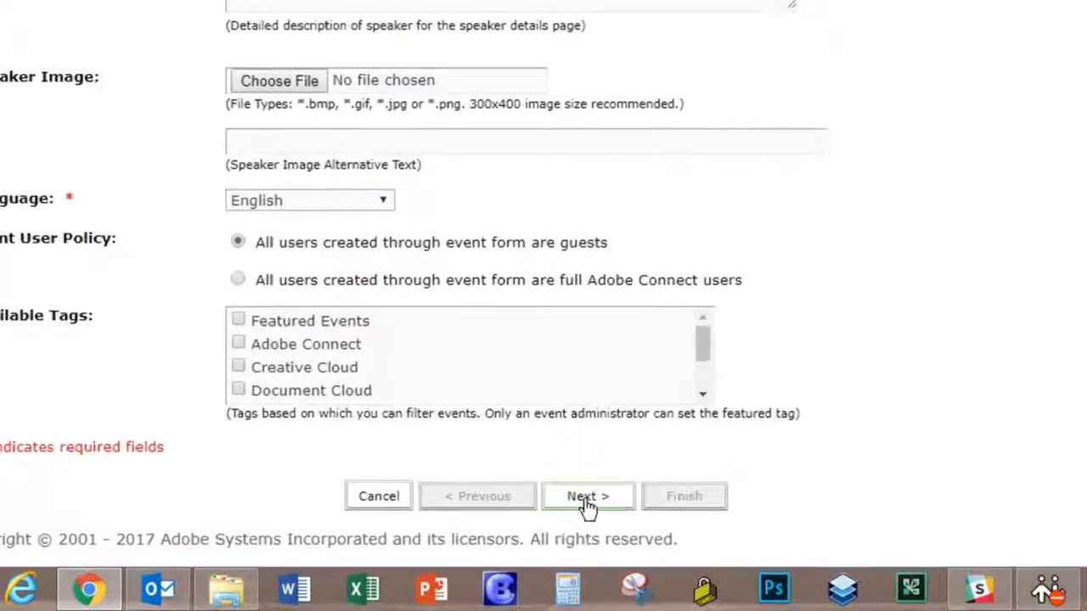
- Advance to Select Content and choose the Adobe Connect Training Room 2017 meeting as content
{"action": "left_click", "coordinate": [586, 501]}
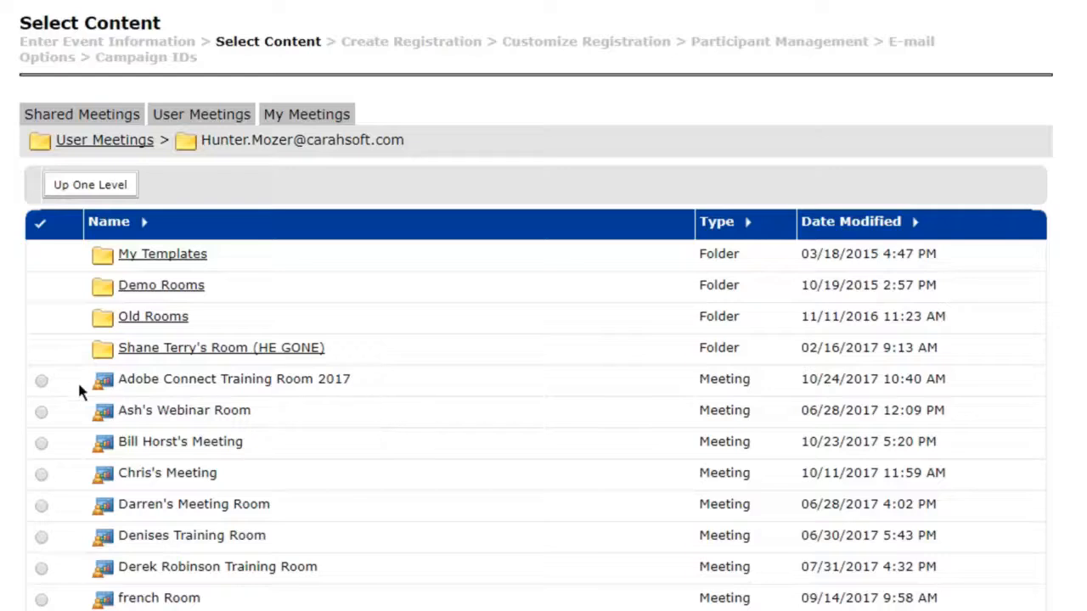
{"action": "left_click", "coordinate": [42, 382]}
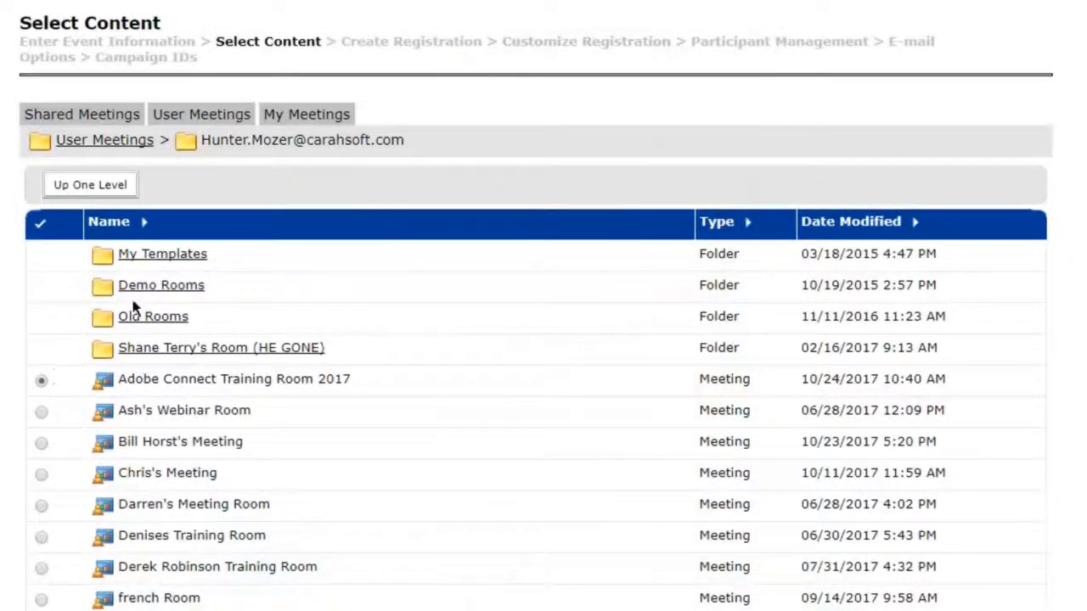
{"action": "scroll", "coordinate": [544, 340], "scroll_direction": "down", "scroll_amount": 7}
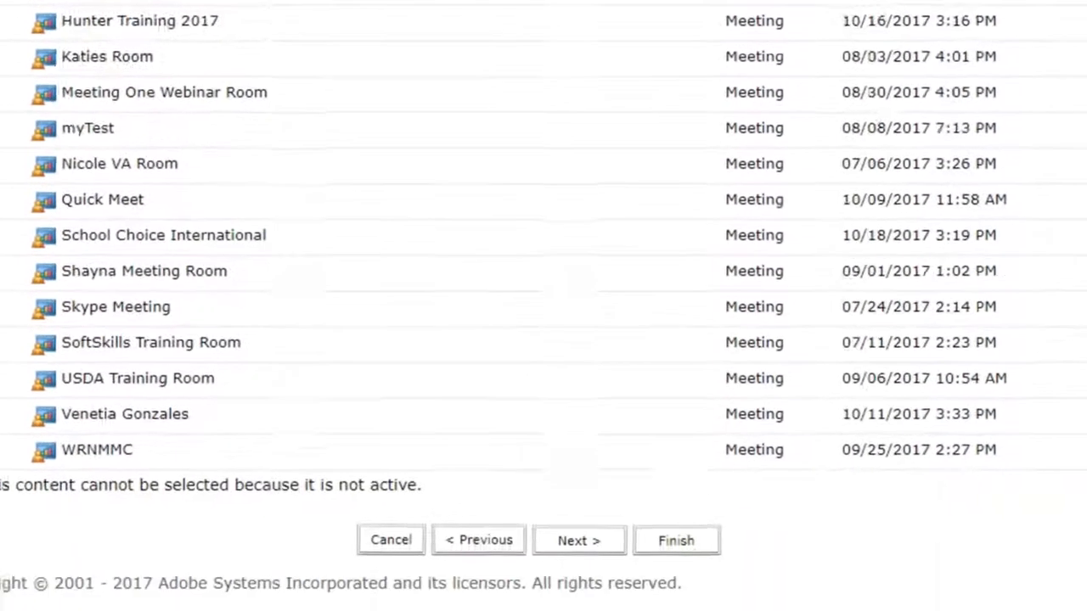
- Go to Create Registration, review the required and password questions, and tick Company Name
{"action": "left_click", "coordinate": [590, 548]}
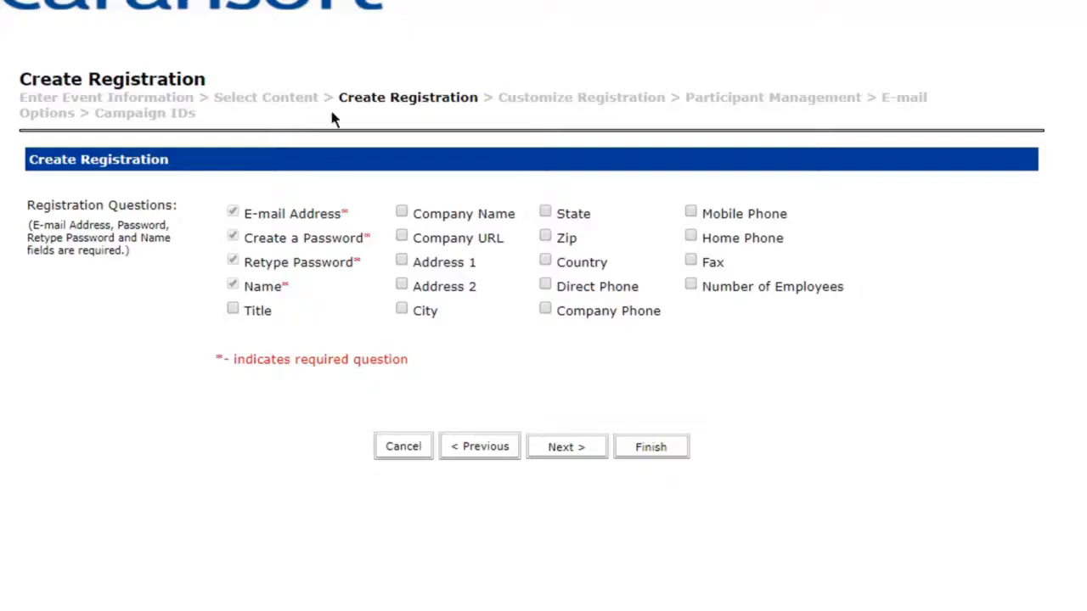
{"action": "left_click_drag", "start_coordinate": [289, 286], "coordinate": [233, 221]}
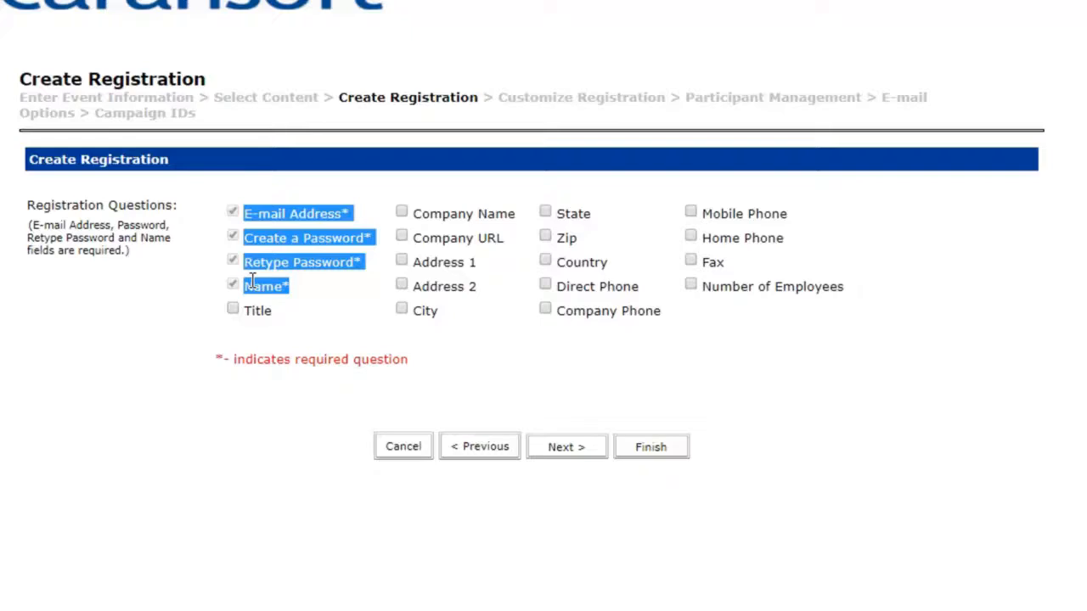
{"action": "left_click_drag", "start_coordinate": [371, 269], "coordinate": [237, 230]}
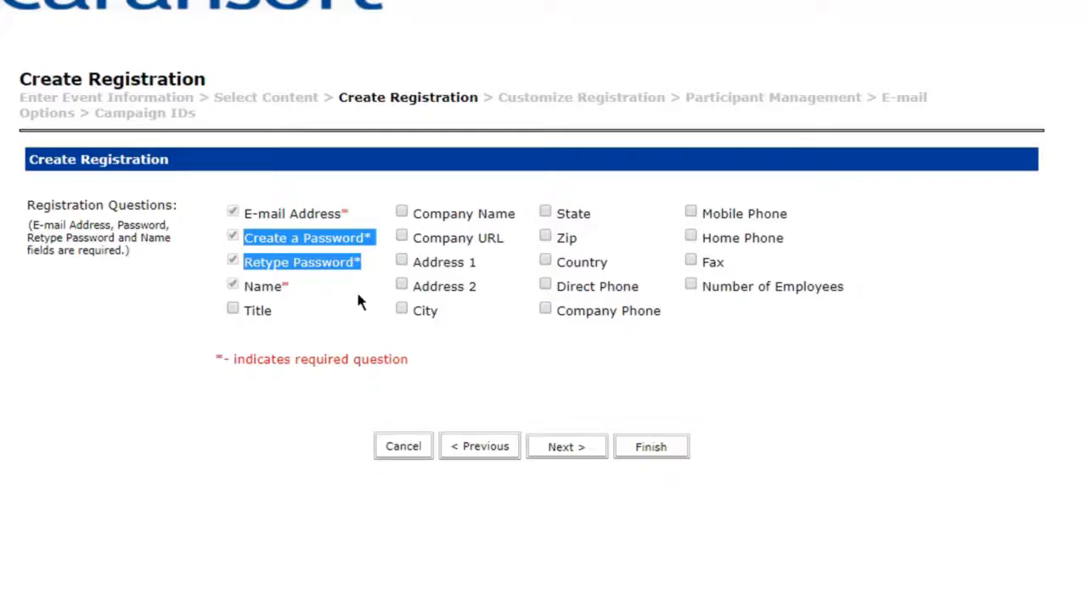
{"action": "left_click", "coordinate": [433, 303]}
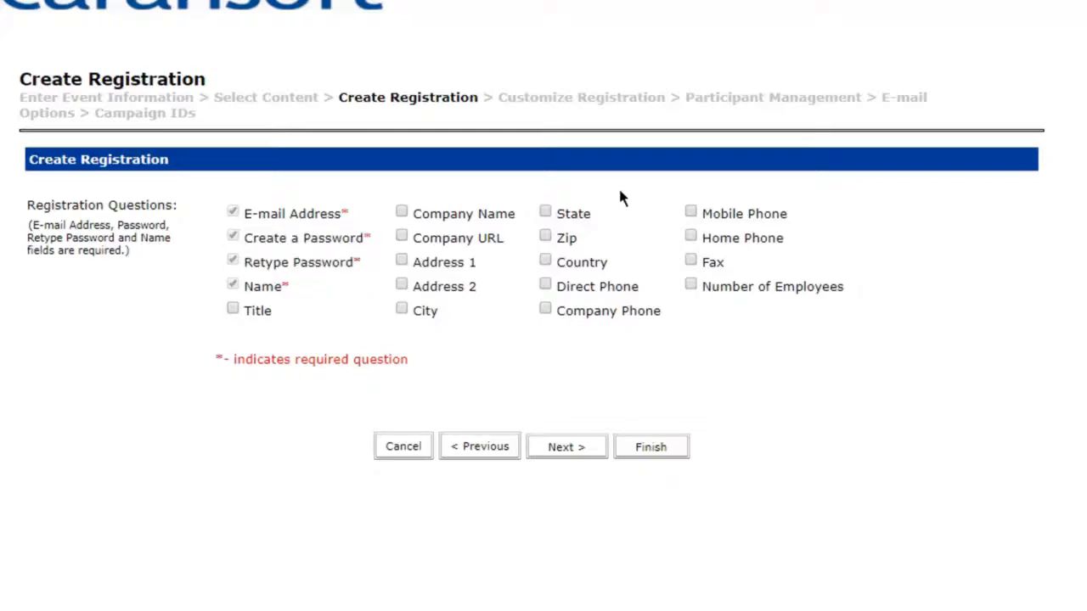
{"action": "left_click", "coordinate": [401, 213]}
- Advance to Customize Registration and start a New Multiple Choice question
{"action": "left_click", "coordinate": [575, 461]}
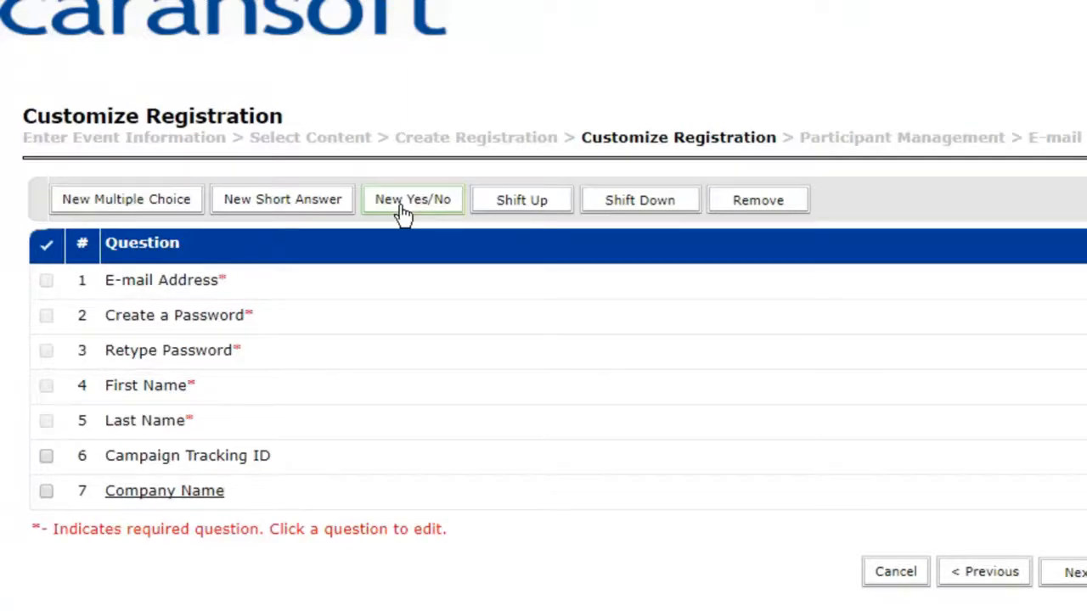
{"action": "left_click", "coordinate": [153, 203]}
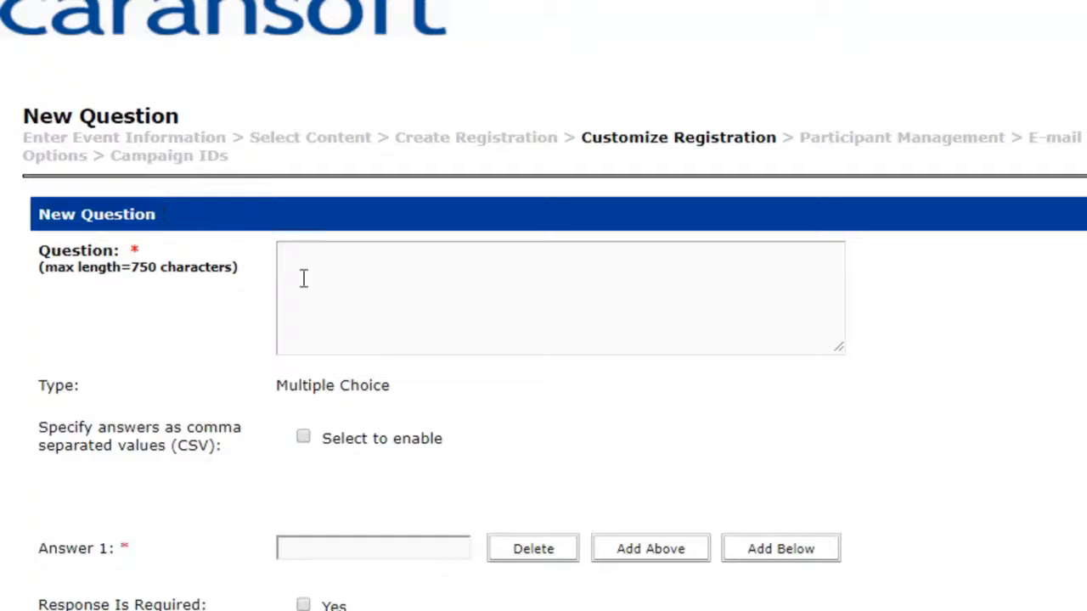
- Enter the question text 'Have you Attended a webinar with us before?'
{"action": "left_click", "coordinate": [375, 282]}
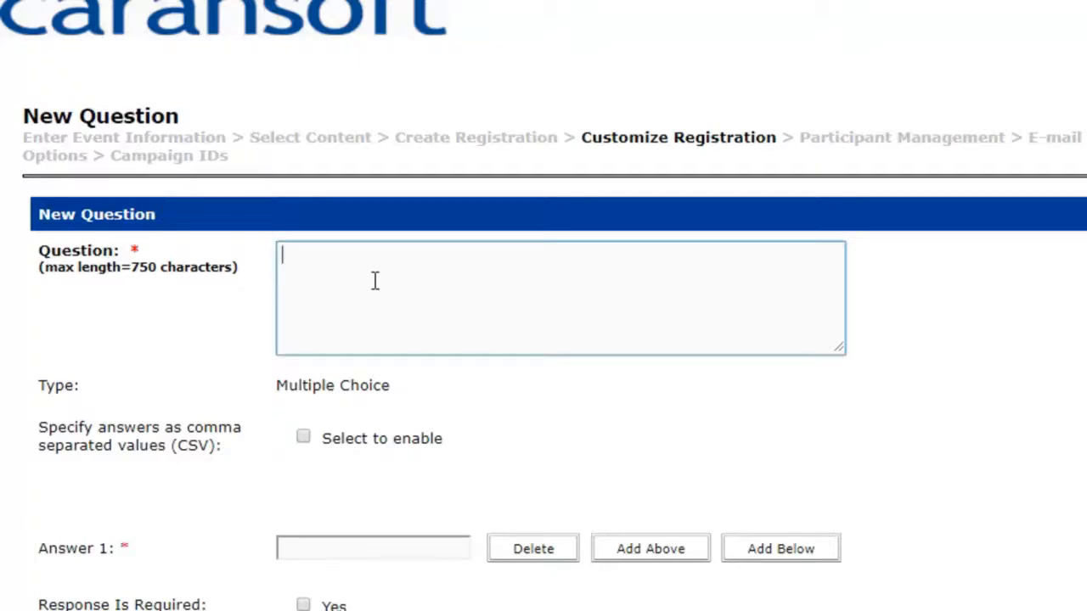
{"action": "type", "text": "Have you Attend"}
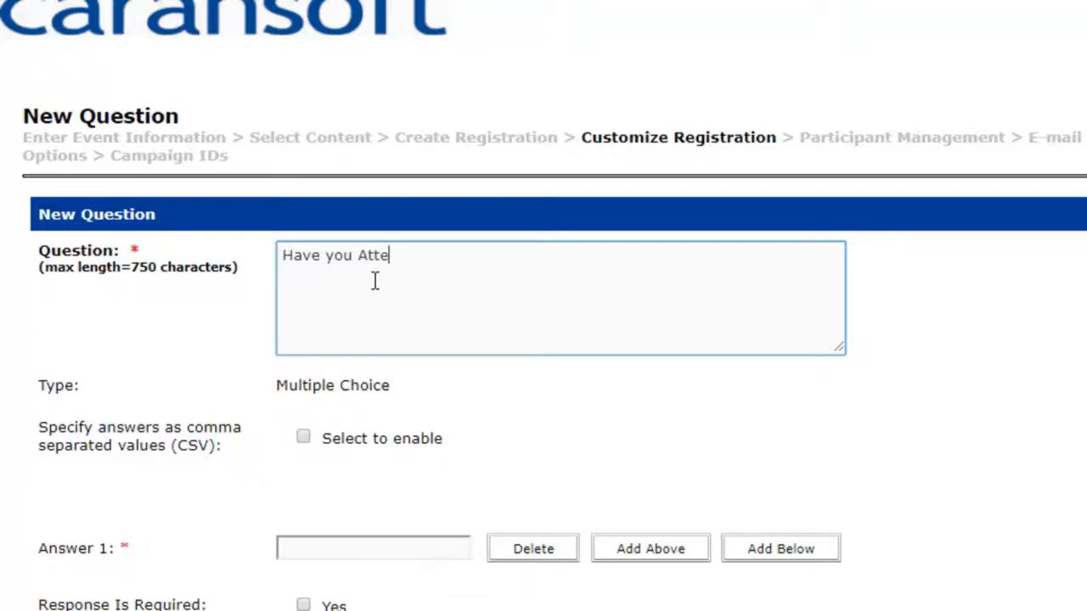
{"action": "key", "text": "BackSpace"}
{"action": "type", "text": "ndee"}
{"action": "key", "text": "BackSpace"}
{"action": "type", "text": "d a webinar with us be"}
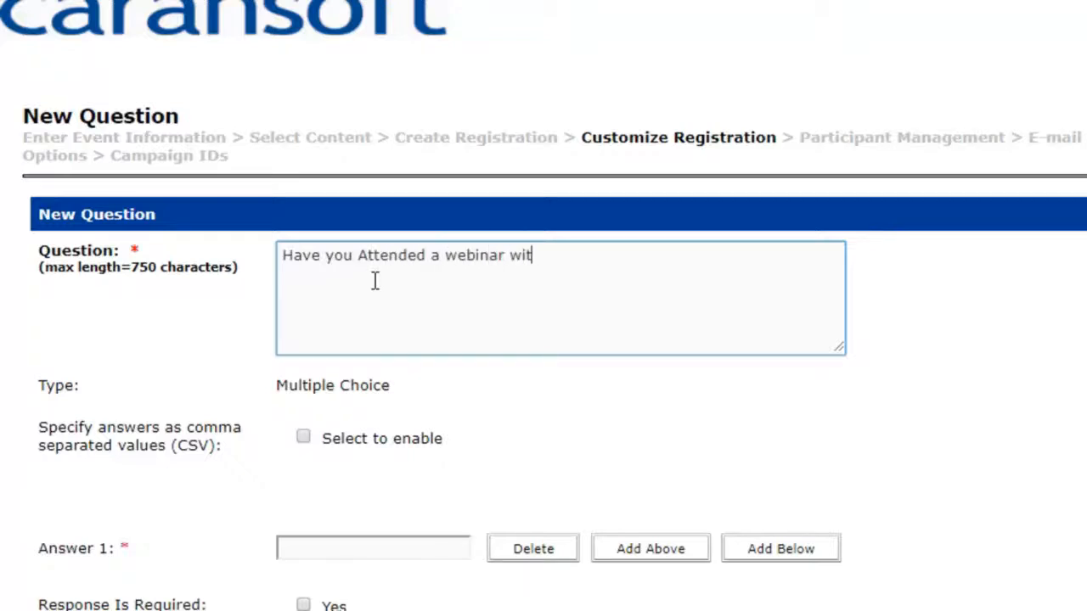
{"action": "type", "text": "fore?"}
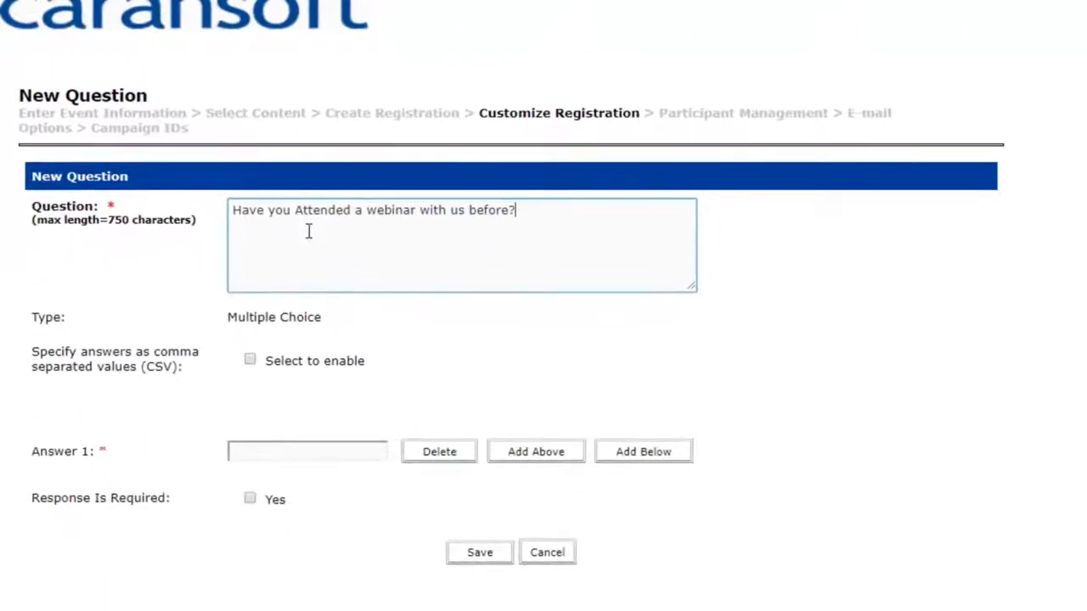
- Add two more answer rows and fill in the answers Yes, No and Maybe/Unsure
{"action": "left_click", "coordinate": [314, 452]}
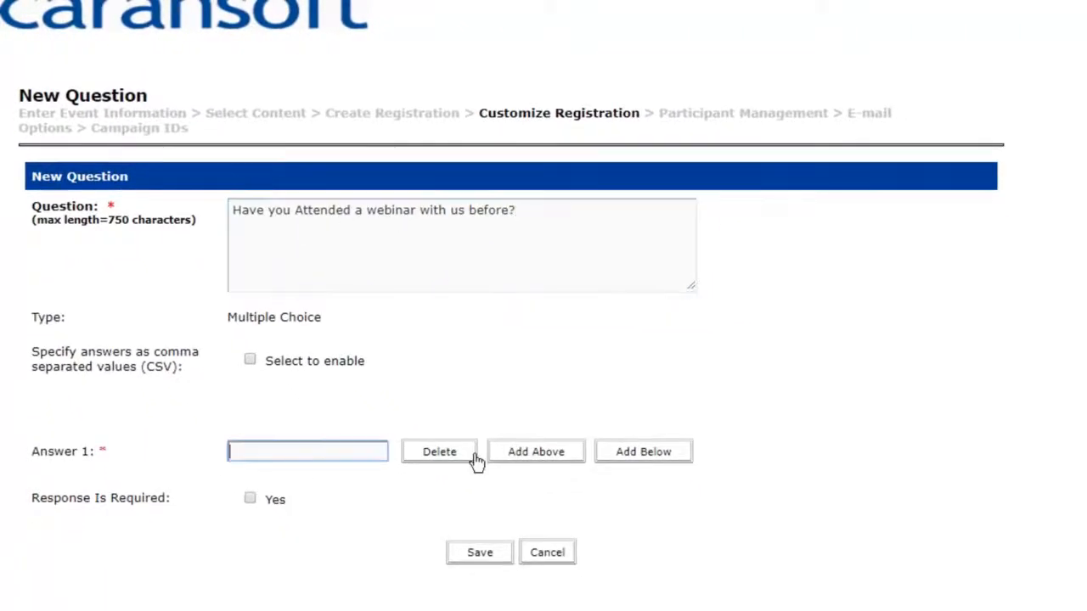
{"action": "left_click", "coordinate": [633, 457]}
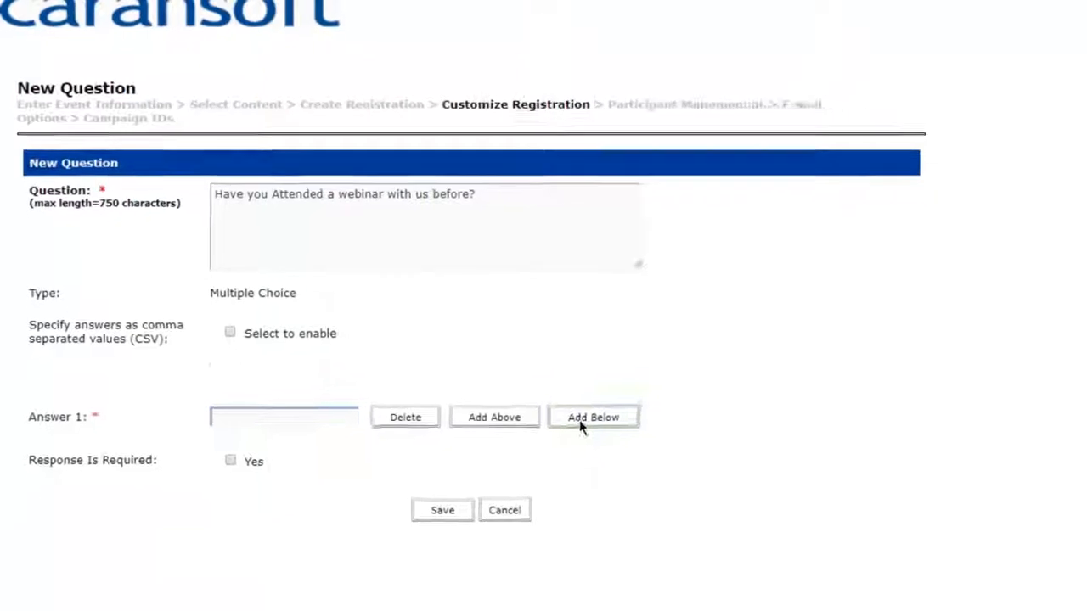
{"action": "left_click", "coordinate": [574, 442]}
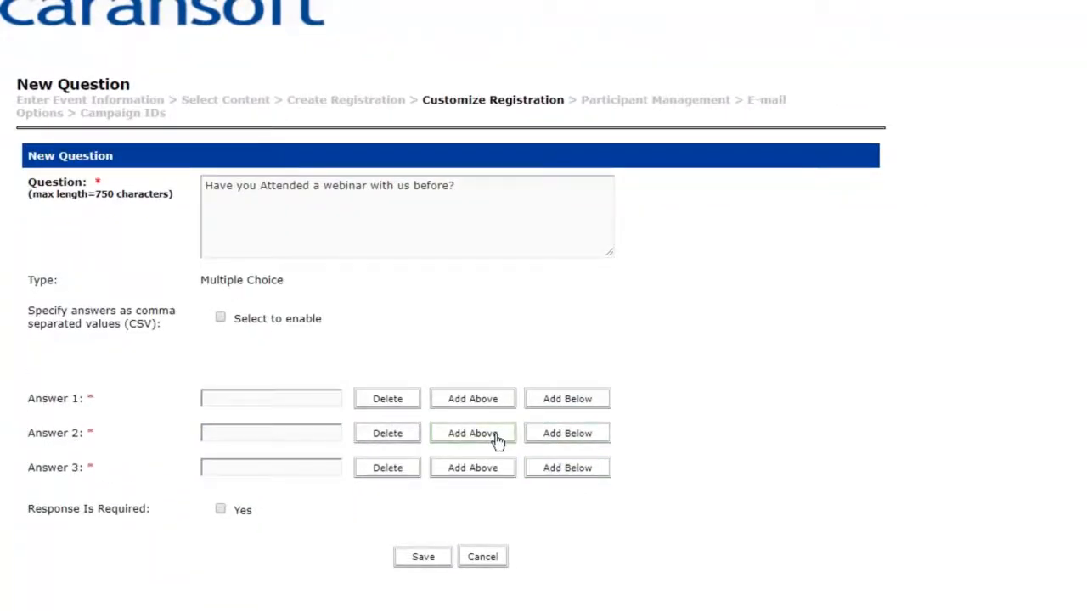
{"action": "left_click", "coordinate": [259, 393]}
{"action": "type", "text": "YEs"}
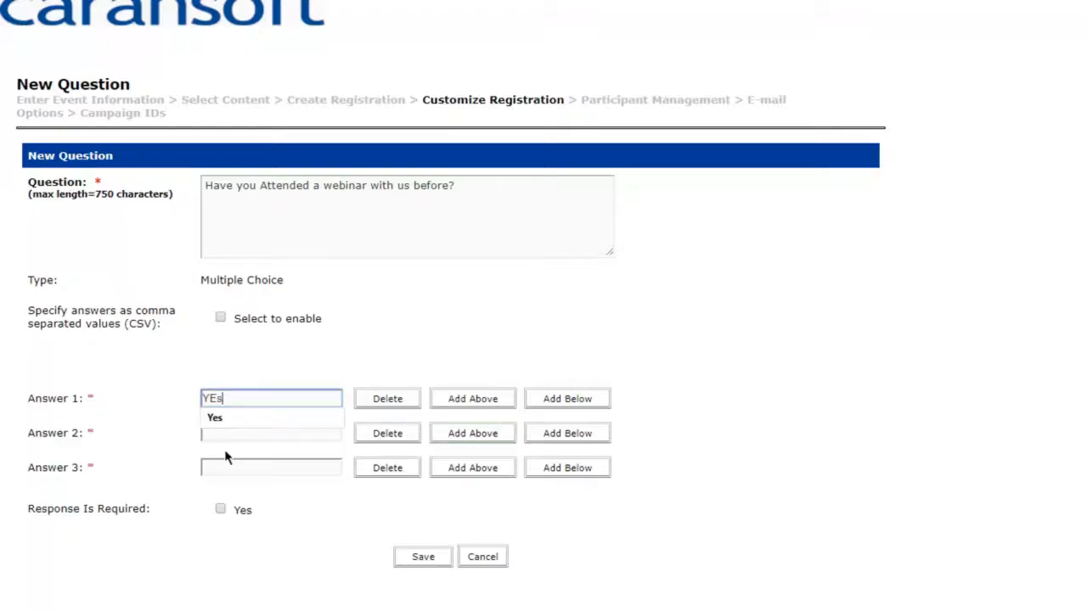
{"action": "key", "text": "BackSpace"}
{"action": "key", "text": "BackSpace"}
{"action": "type", "text": "es"}
{"action": "left_click", "coordinate": [237, 435]}
{"action": "type", "text": "No"}
{"action": "key", "text": "Tab"}
{"action": "left_click", "coordinate": [235, 469]}
{"action": "type", "text": "Maybe"}
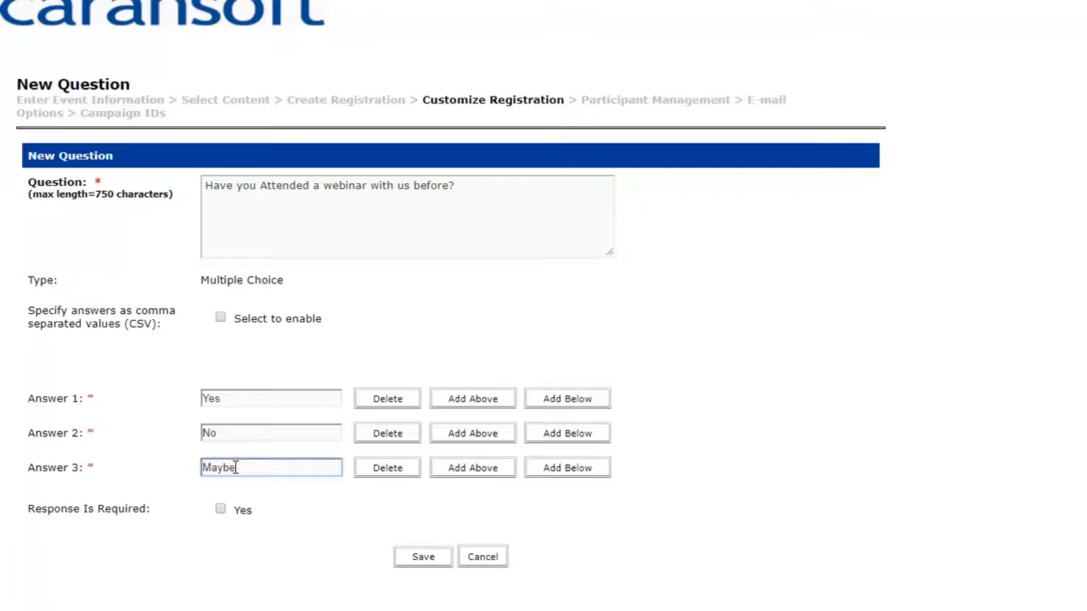
{"action": "type", "text": "/Unsure"}
- Enable comma-separated answers and append 'Unsure,' after Yes,No, in the answer list
{"action": "left_click", "coordinate": [719, 396]}
{"action": "left_click", "coordinate": [220, 317]}
{"action": "left_click", "coordinate": [258, 359]}
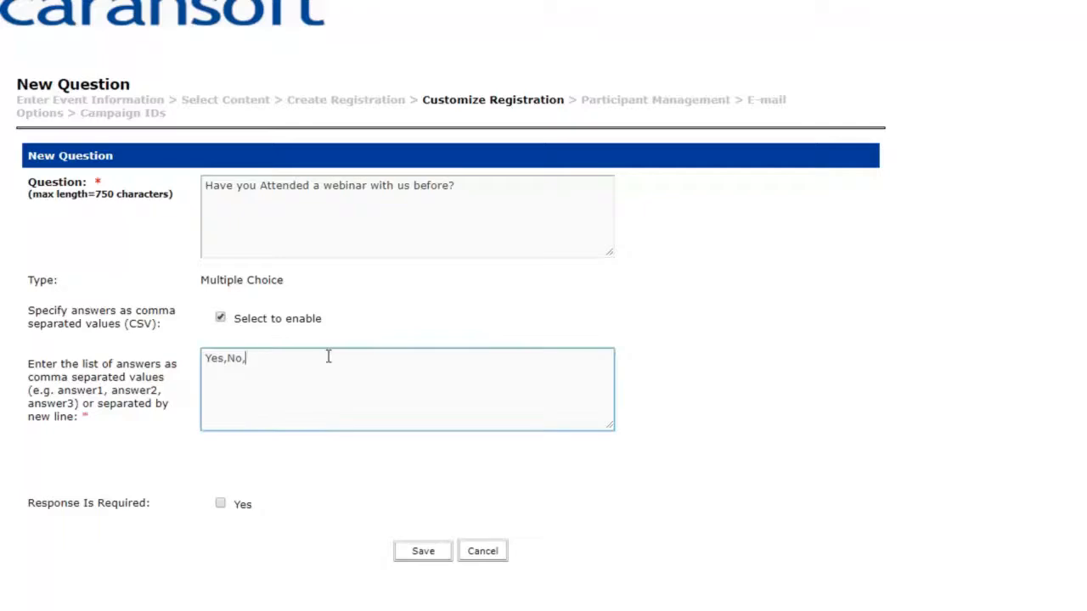
{"action": "type", "text": "Unsure,"}
- Save the webinar question as question 8, mark Response Is Required, and save again
{"action": "left_click", "coordinate": [421, 553]}
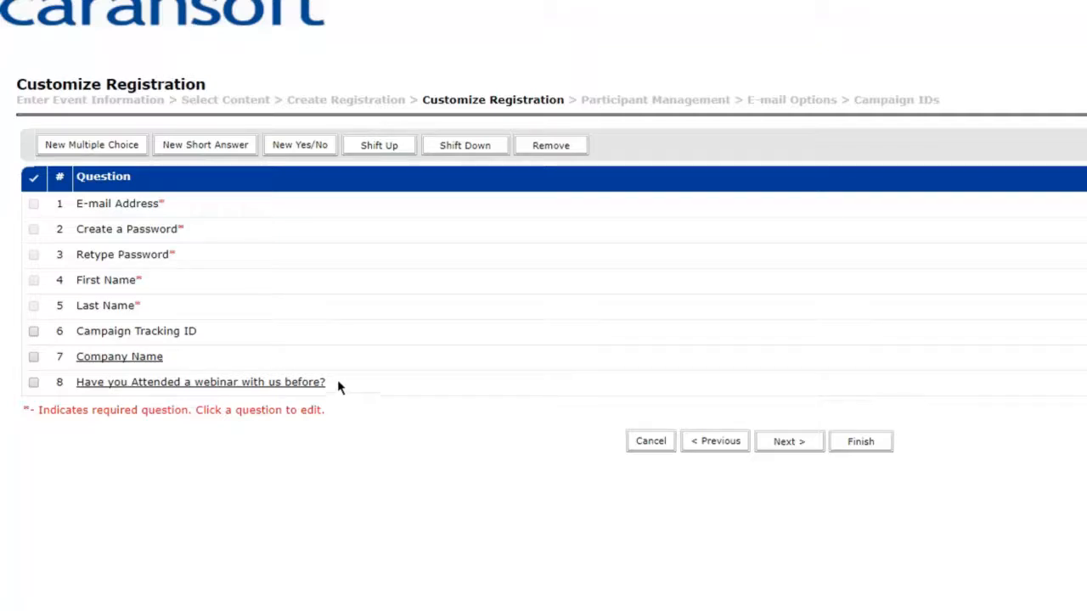
{"action": "left_click_drag", "start_coordinate": [333, 384], "coordinate": [114, 389]}
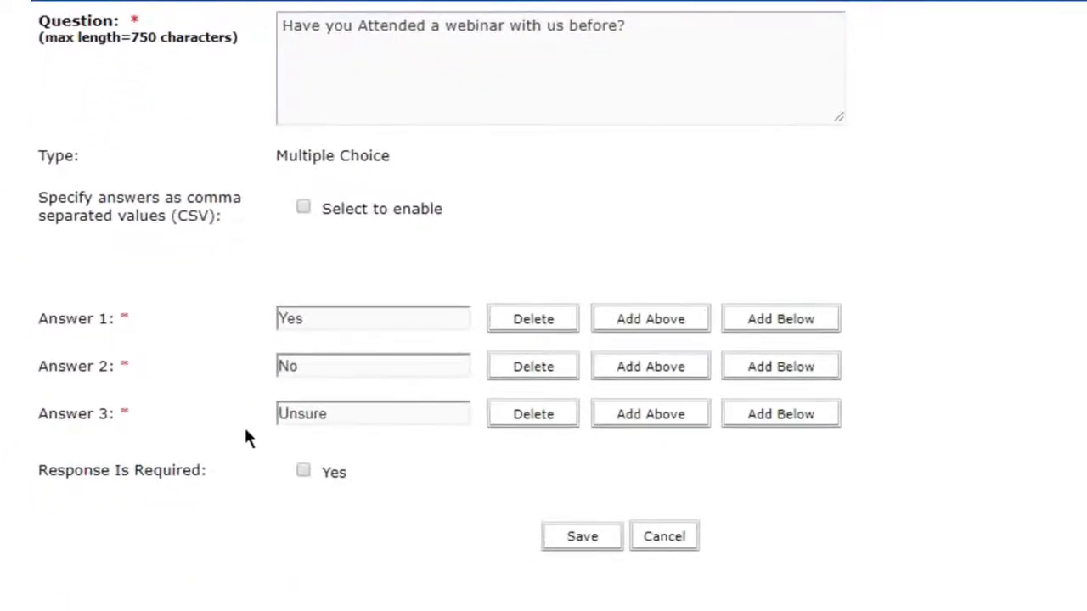
{"action": "left_click_drag", "start_coordinate": [38, 472], "coordinate": [227, 480]}
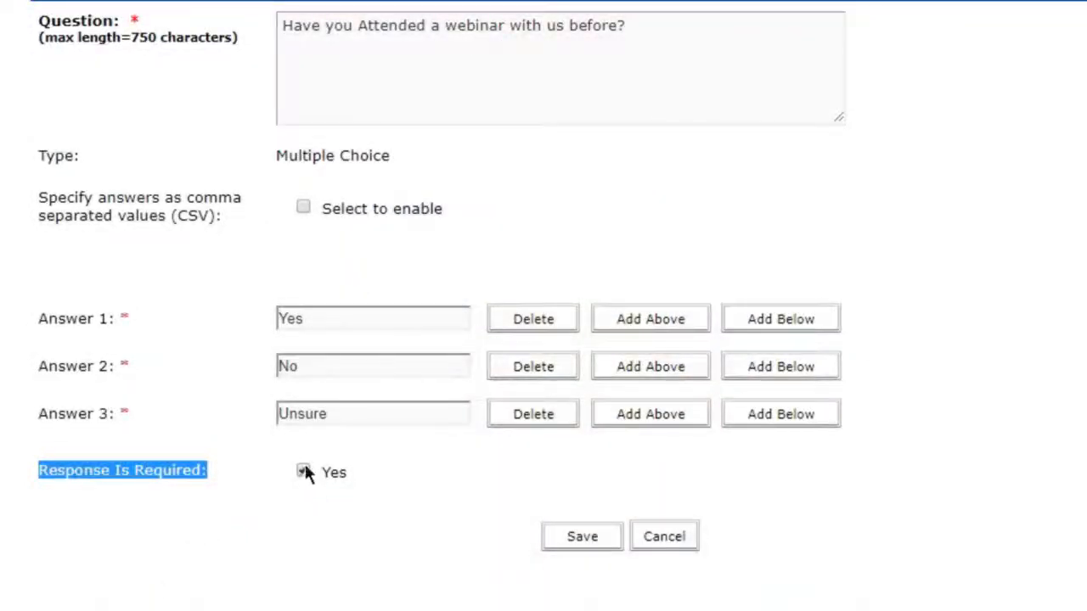
{"action": "left_click", "coordinate": [304, 472]}
{"action": "left_click", "coordinate": [574, 539]}
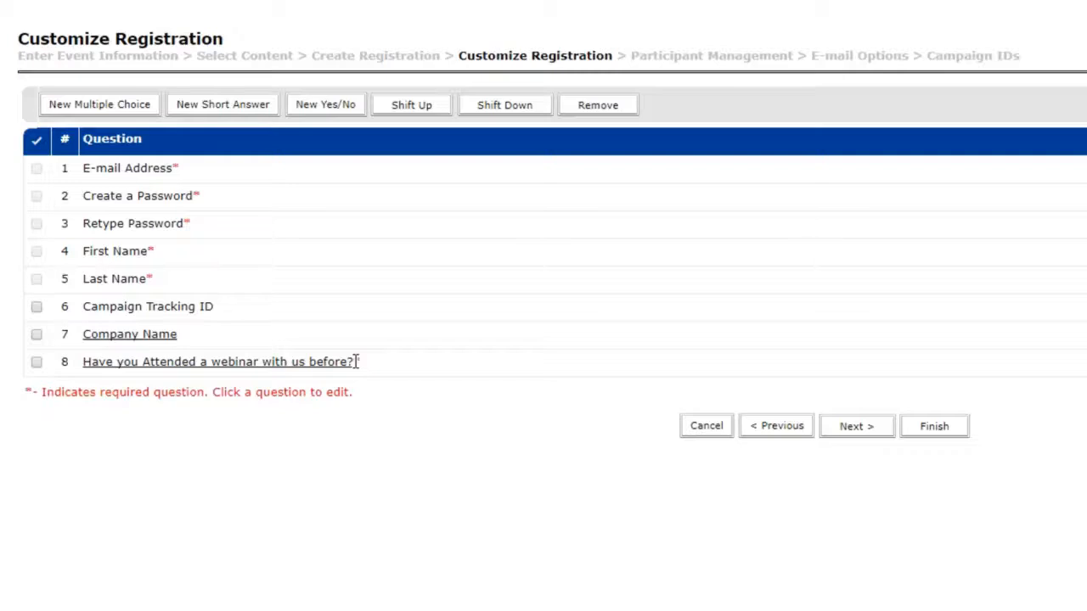
- Keep the Company Name question's validation type as Text and save it as optional
{"action": "left_click", "coordinate": [140, 339]}
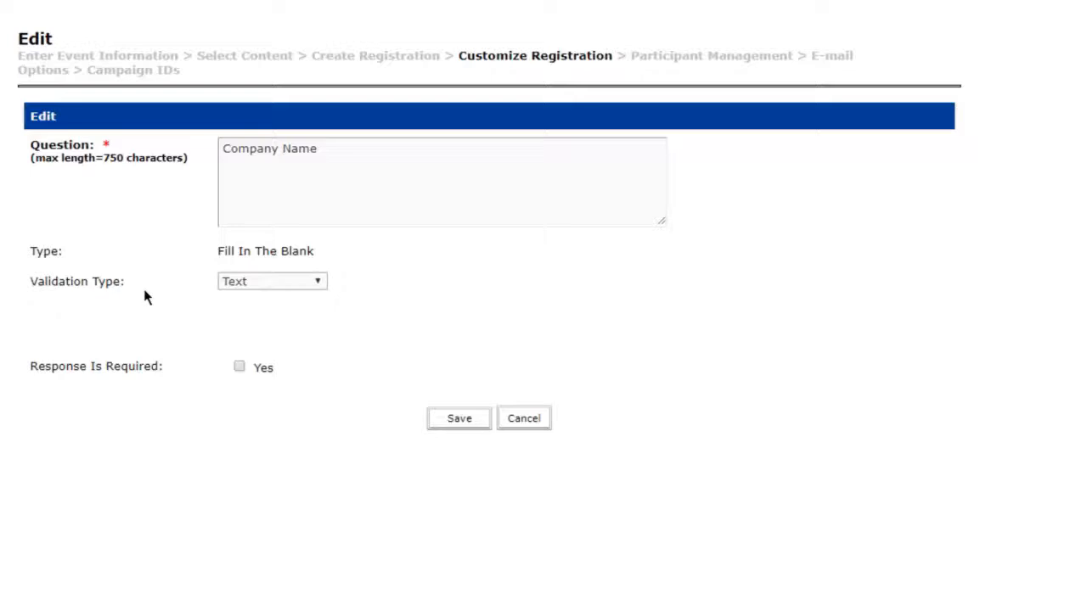
{"action": "left_click", "coordinate": [288, 283]}
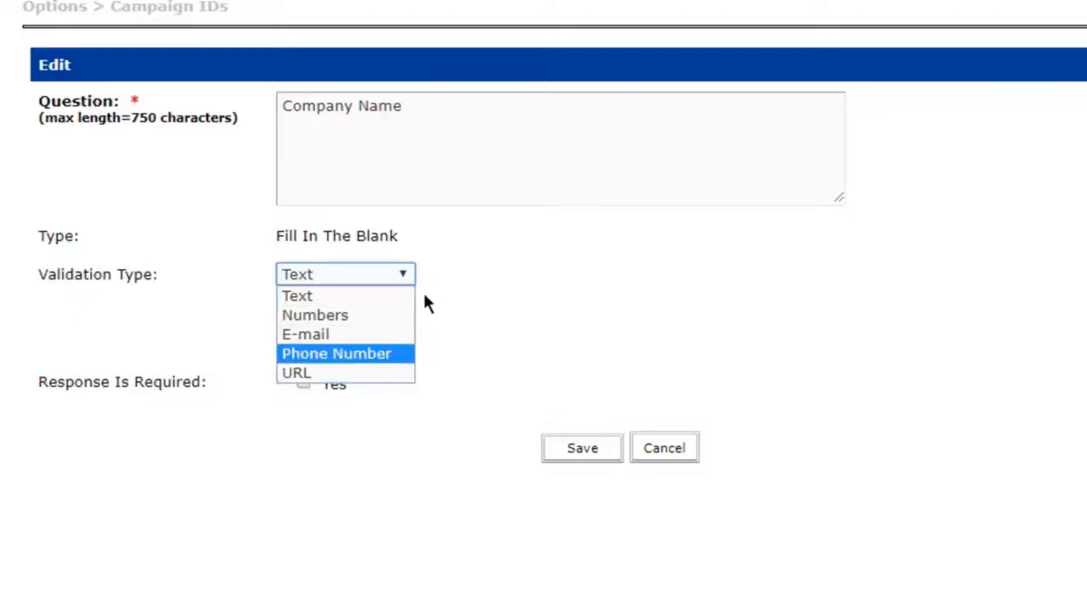
{"action": "left_click", "coordinate": [374, 308]}
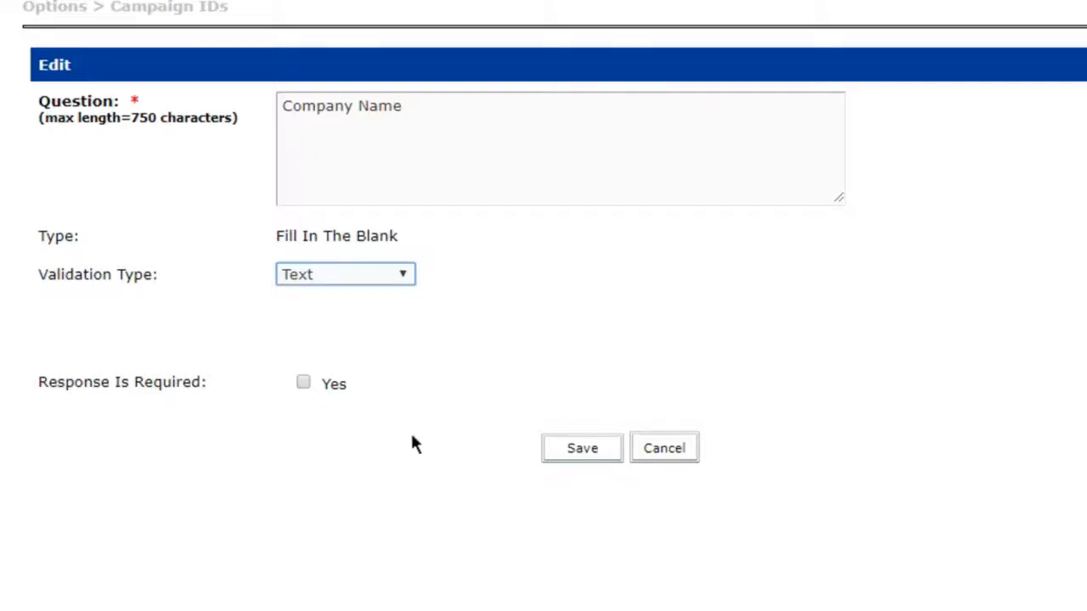
{"action": "left_click", "coordinate": [574, 453]}
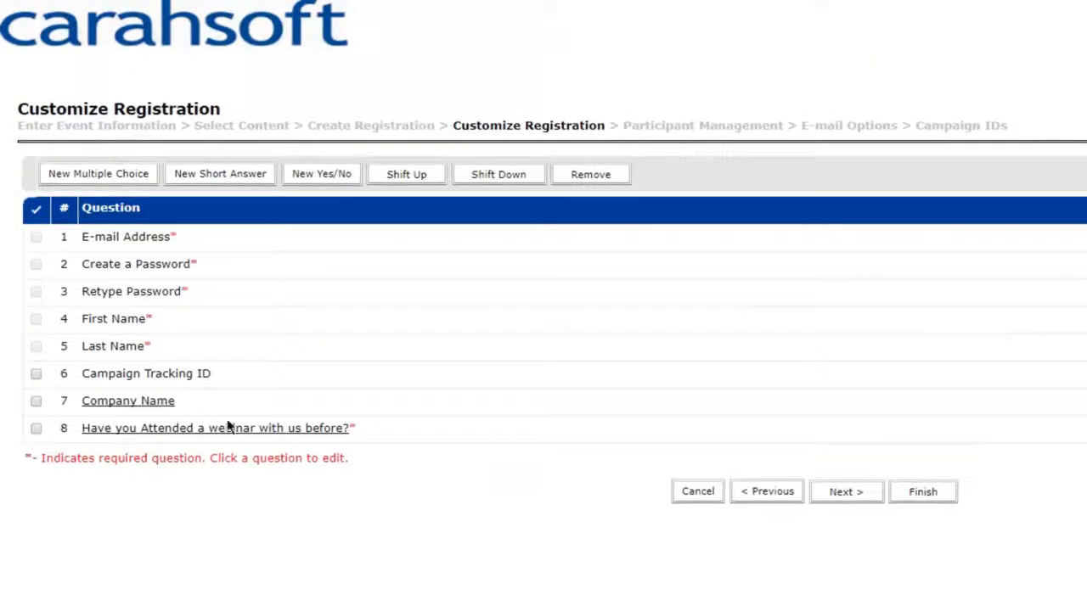
{"action": "left_click", "coordinate": [224, 176]}
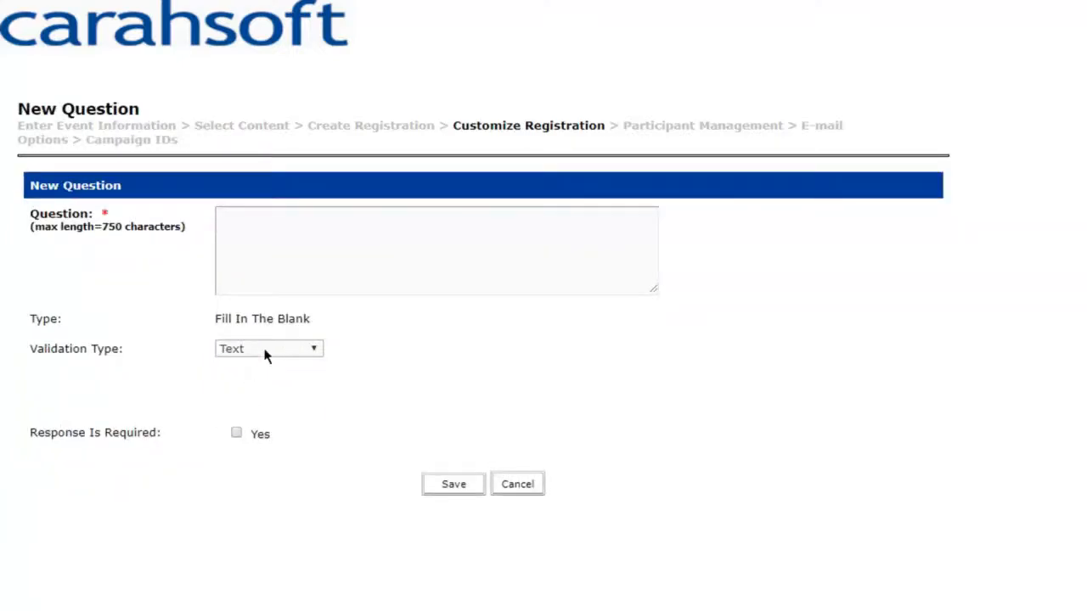
{"action": "left_click", "coordinate": [266, 353]}
{"action": "left_click", "coordinate": [509, 485]}
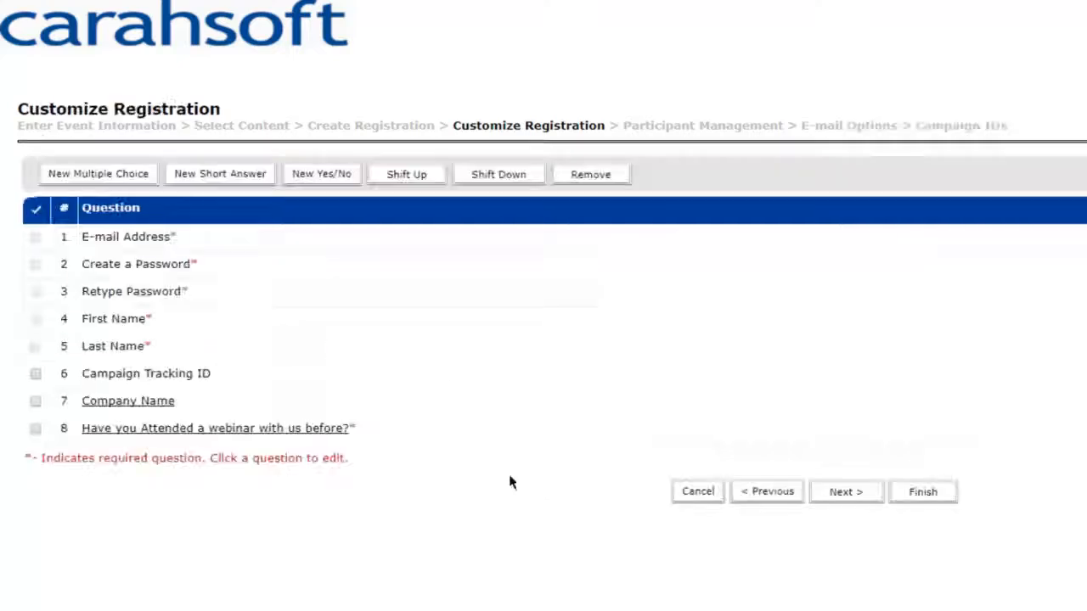
{"action": "left_click", "coordinate": [321, 176]}
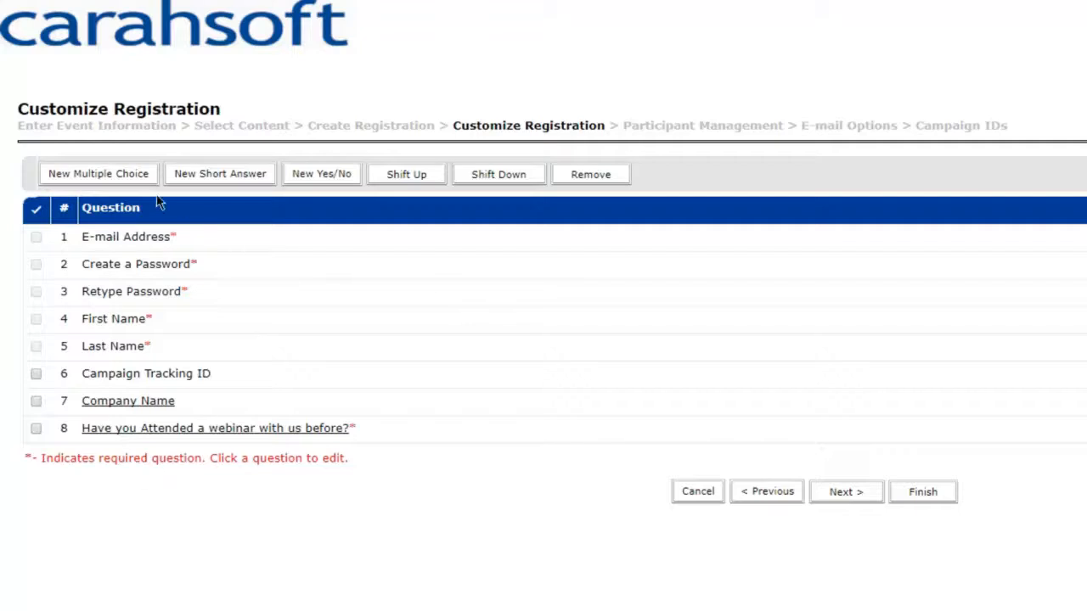
- Advance to Participant Management and bring up the Add Guest form
{"action": "left_click", "coordinate": [859, 500]}
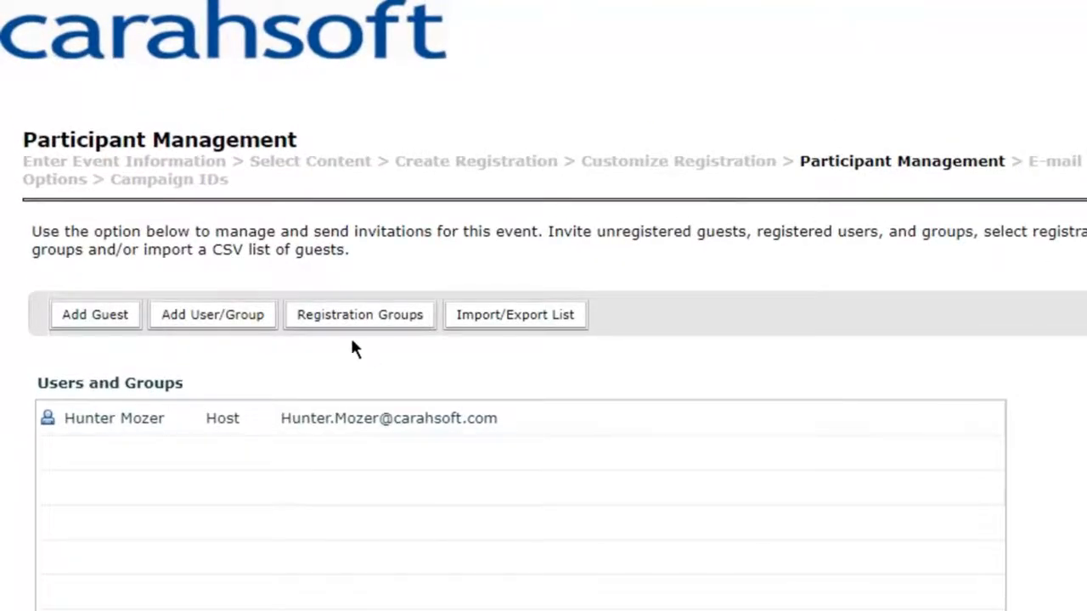
{"action": "left_click", "coordinate": [76, 319]}
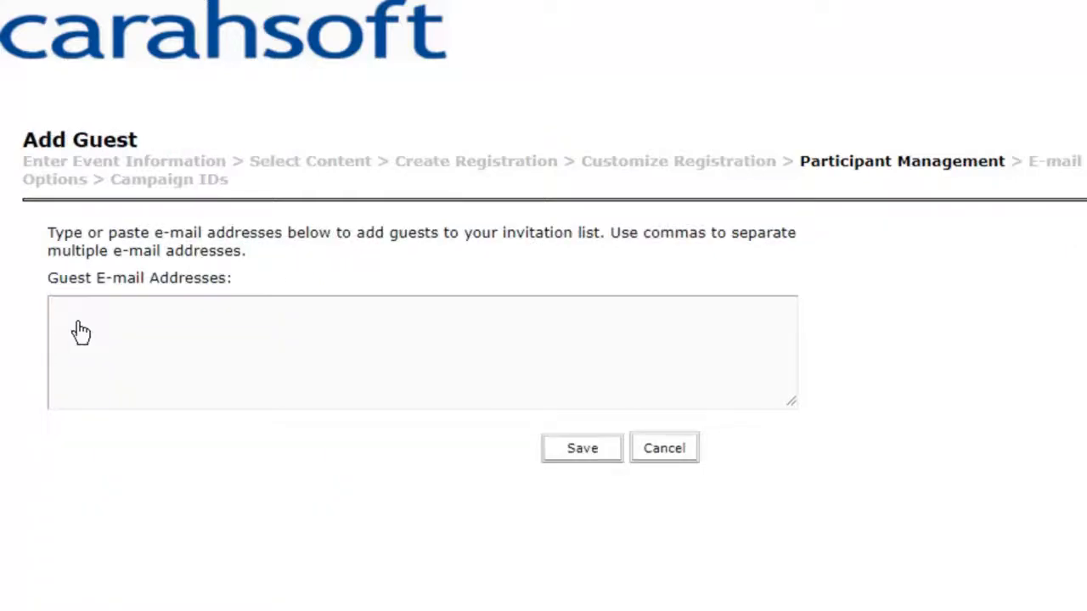
- Enter a guest's e-mail address in Guest E-mail Addresses and save the invitation
{"action": "left_click", "coordinate": [218, 317]}
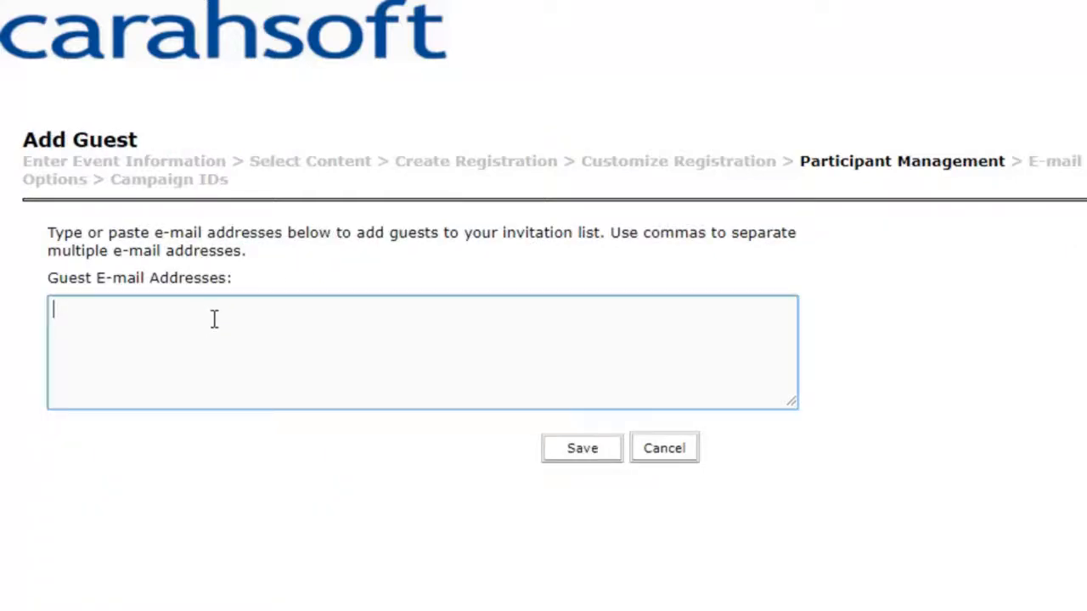
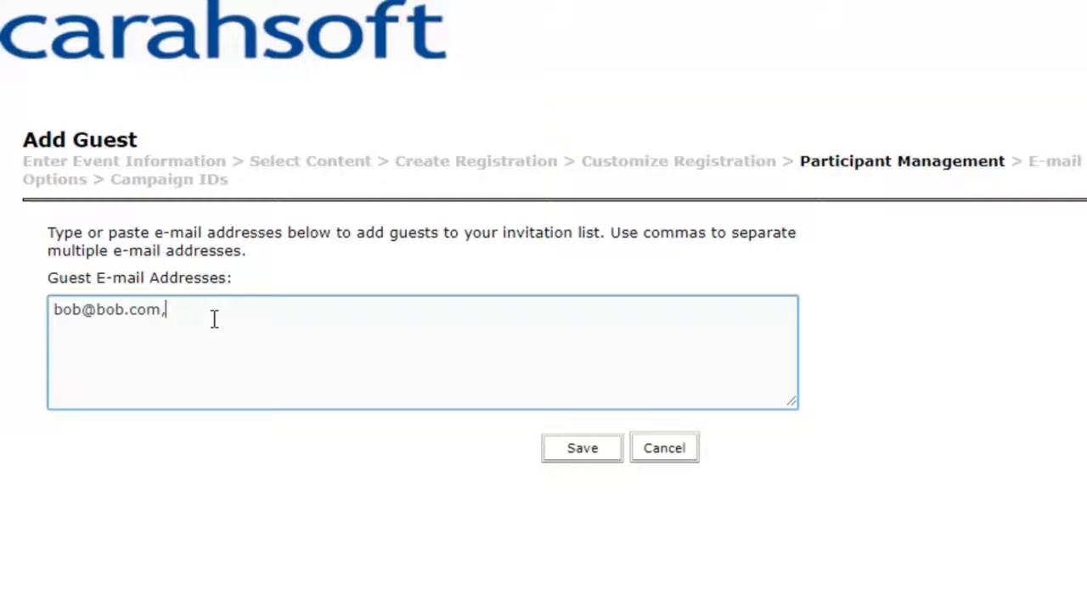
{"action": "left_click", "coordinate": [575, 450]}
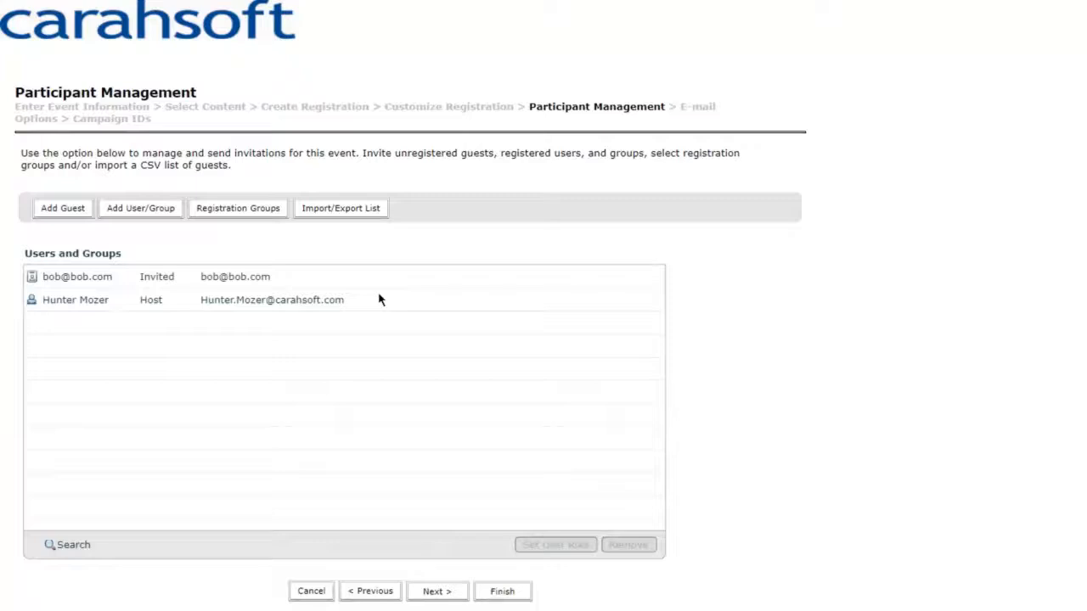
- Bring up the Add User/Group picker of registered users and groups for the invitation list
{"action": "left_click", "coordinate": [161, 215]}
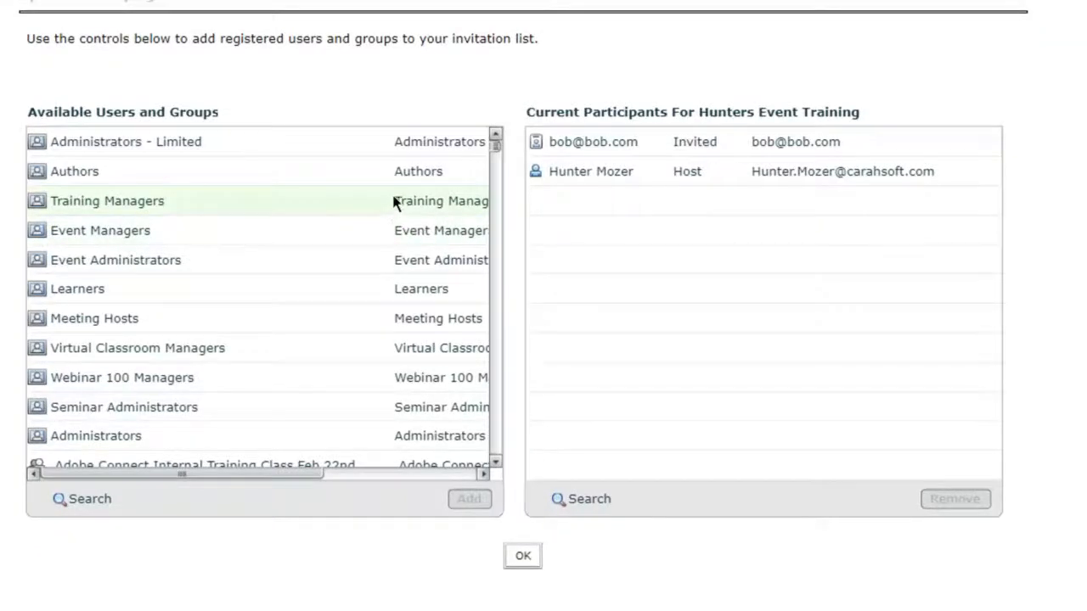
{"action": "left_click", "coordinate": [495, 156]}
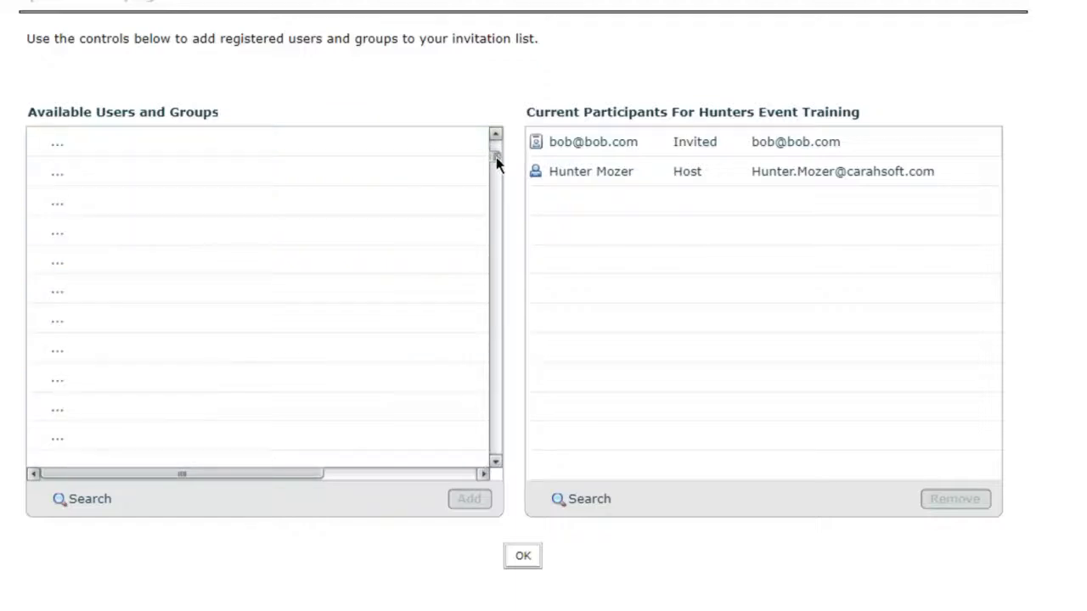
{"action": "left_click_drag", "start_coordinate": [492, 161], "coordinate": [497, 145]}
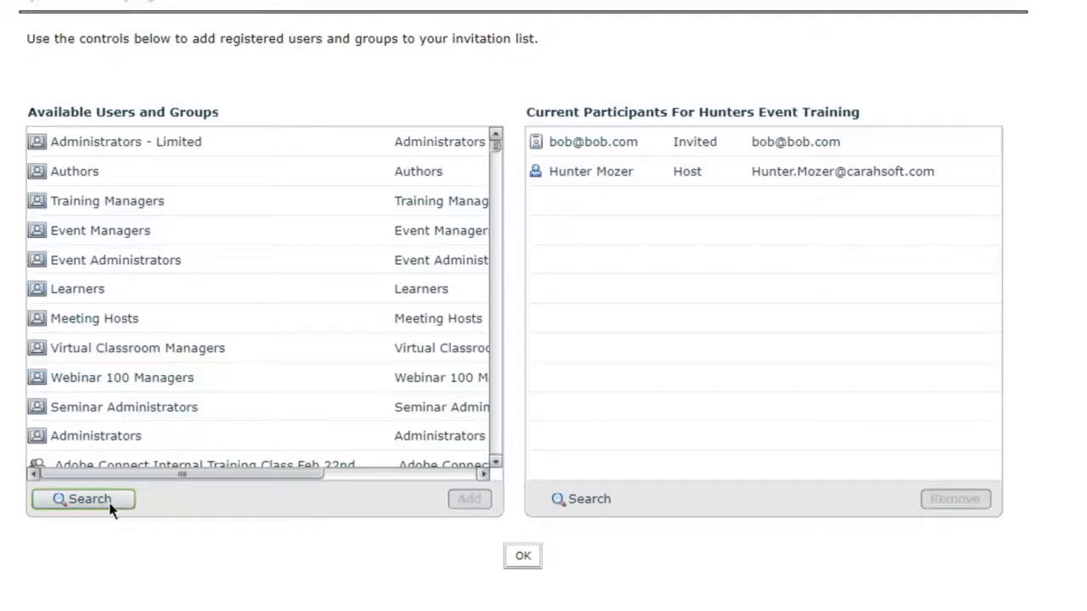
- Search Available Users and Groups for the registered user by their full name
{"action": "left_click", "coordinate": [111, 503]}
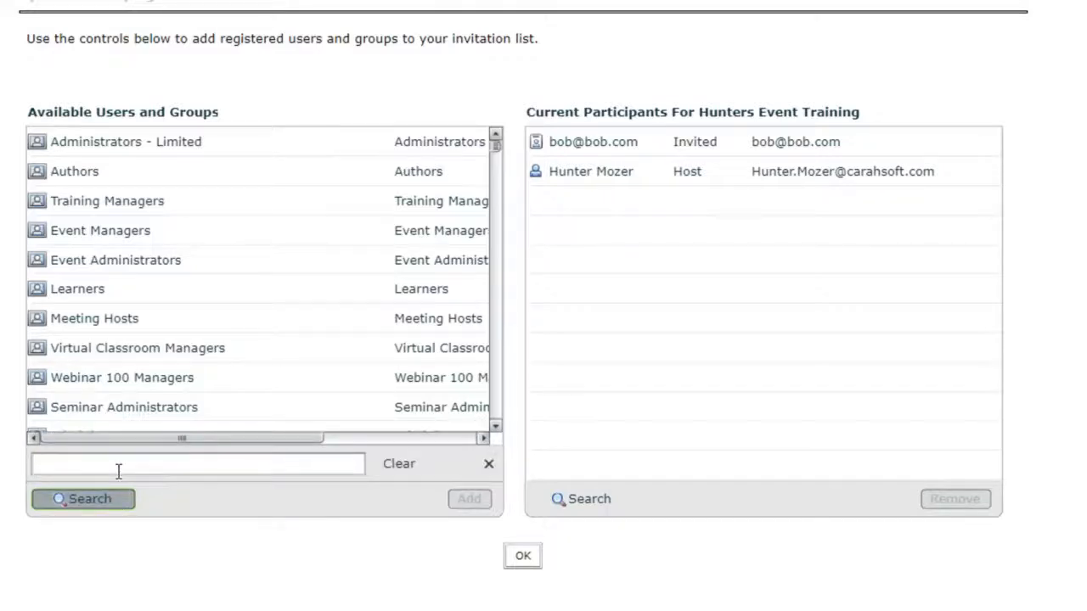
{"action": "key", "text": "Return"}
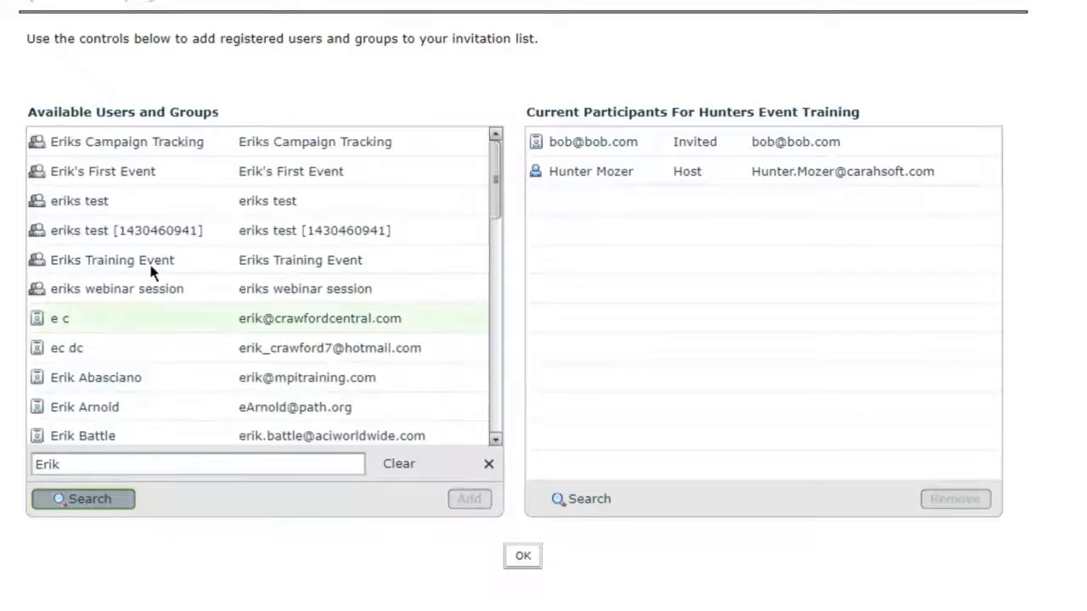
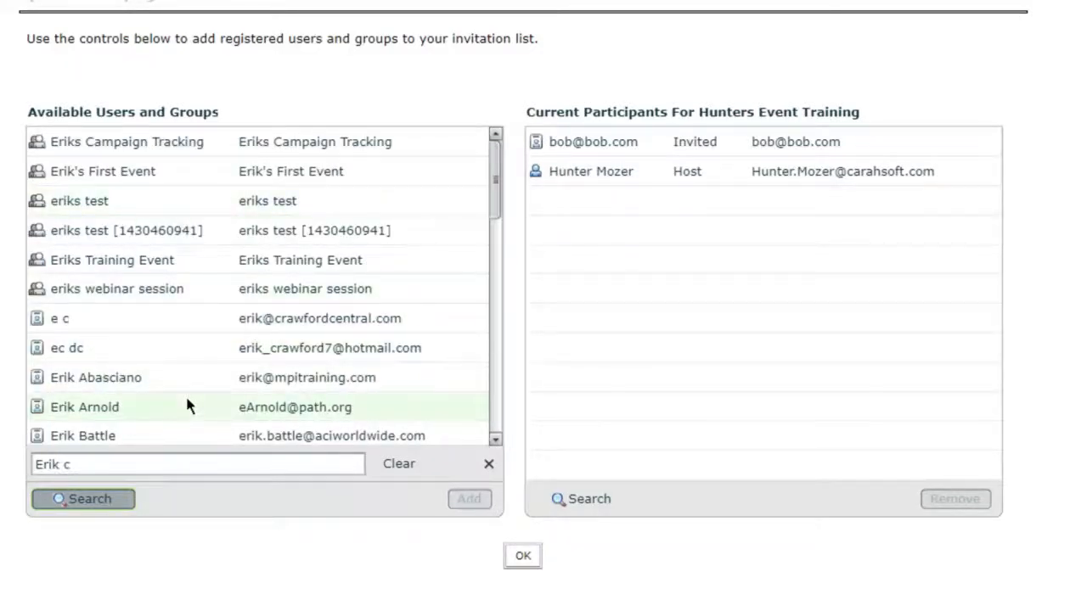
{"action": "key", "text": "Return"}
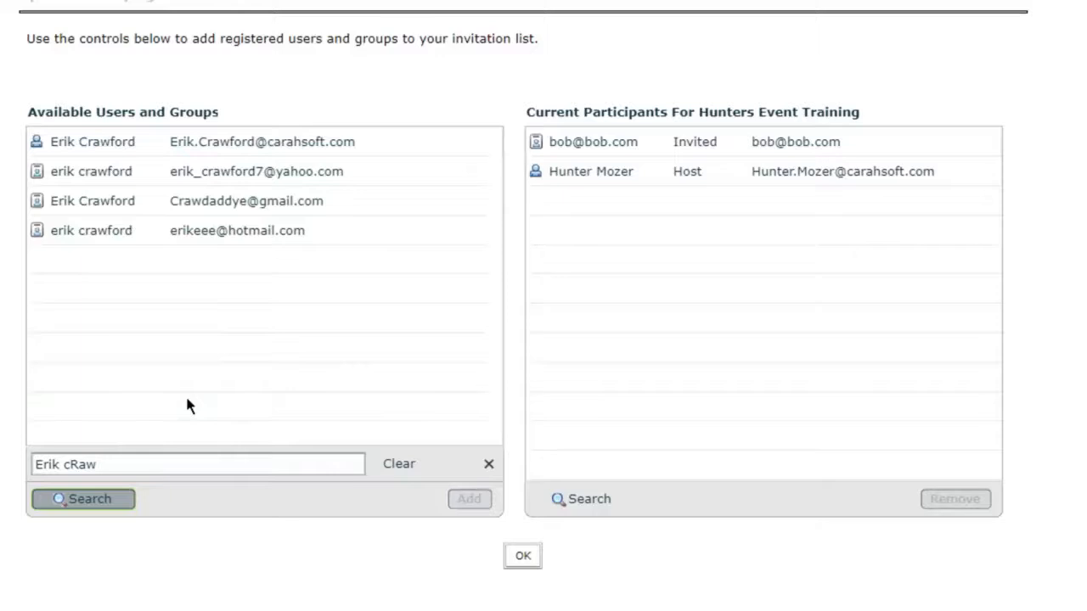
- Add the first matching user to the event's participants as Invited and confirm with OK
{"action": "left_click", "coordinate": [114, 144]}
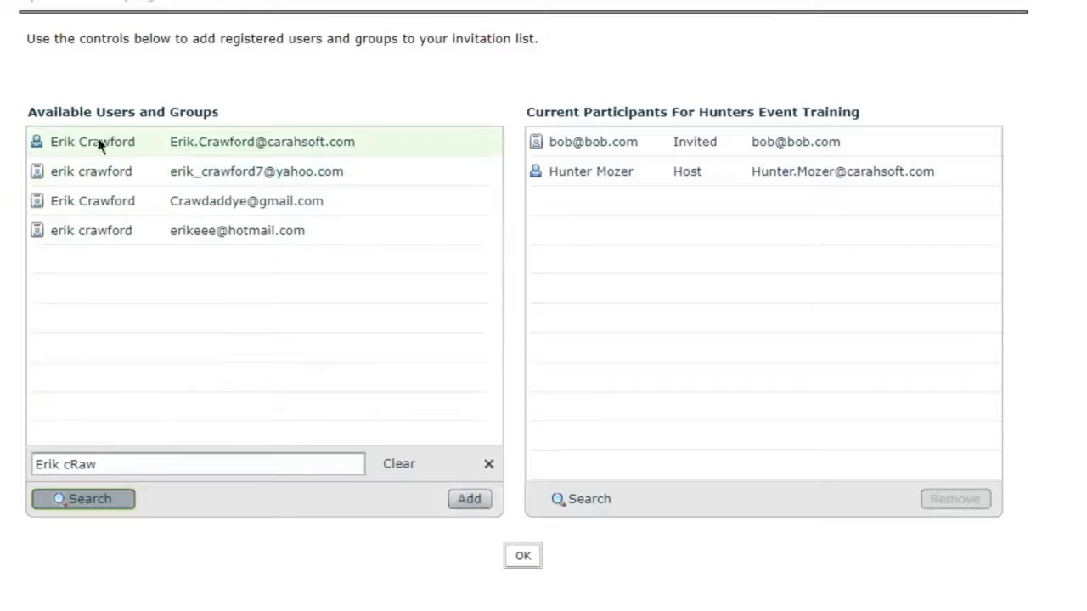
{"action": "left_click", "coordinate": [470, 501]}
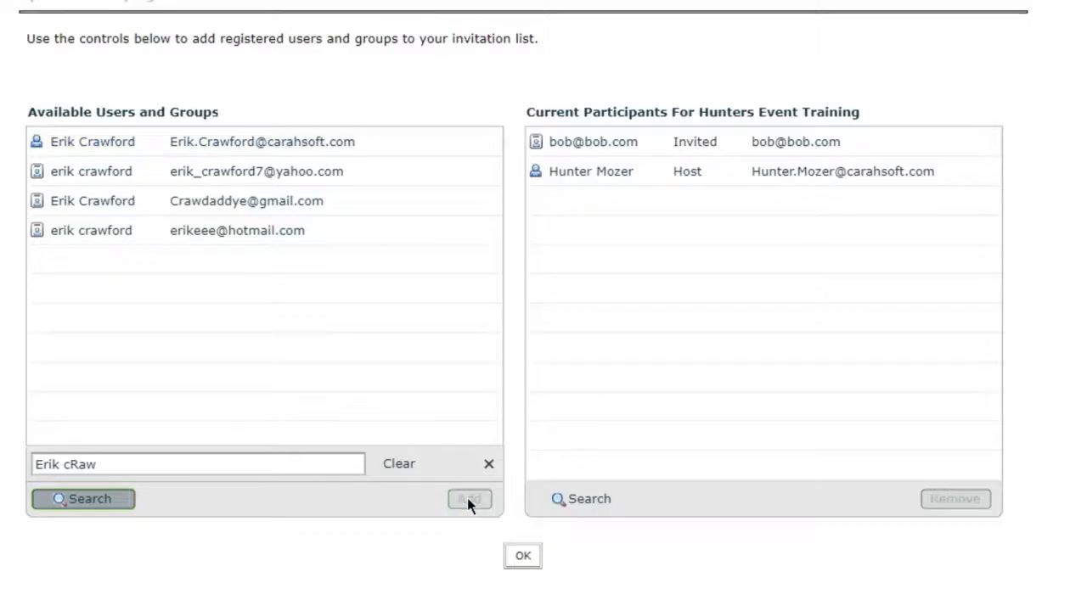
{"action": "left_click", "coordinate": [102, 142]}
{"action": "left_click", "coordinate": [469, 499]}
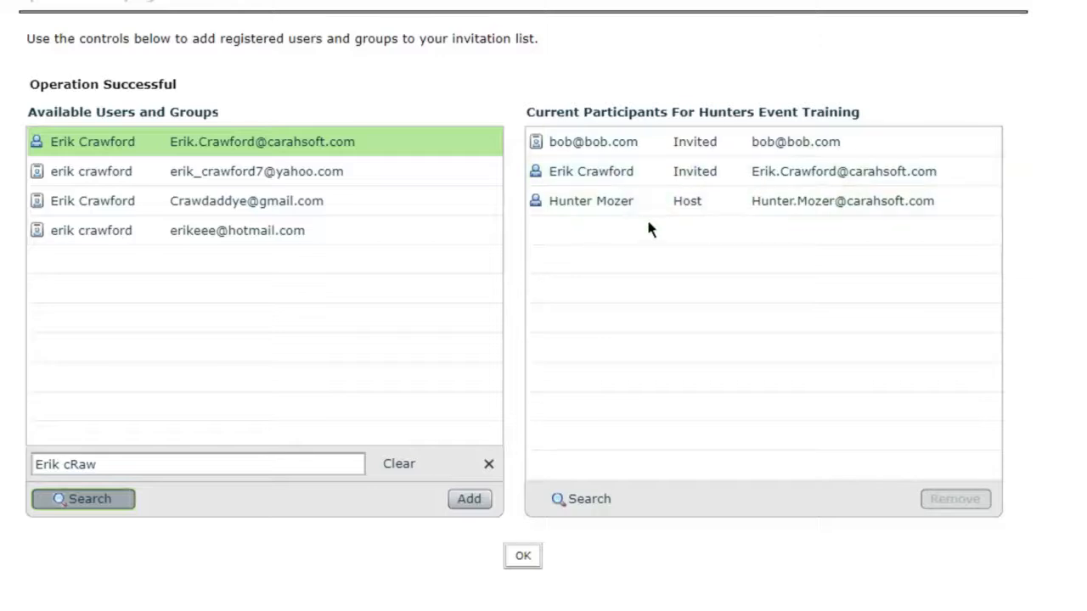
{"action": "left_click", "coordinate": [524, 556]}
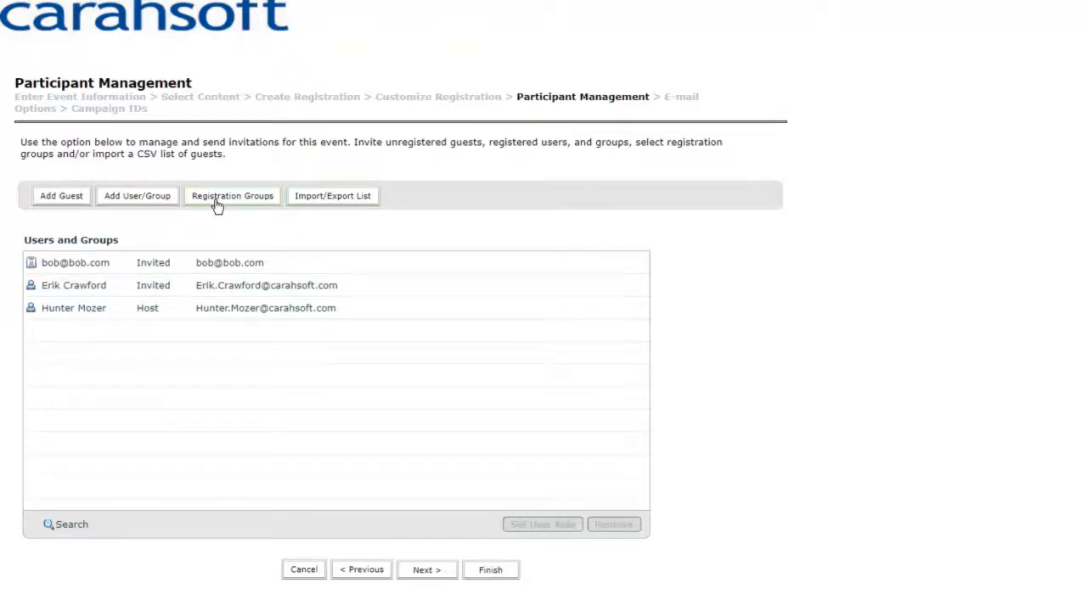
{"action": "left_click", "coordinate": [342, 201]}
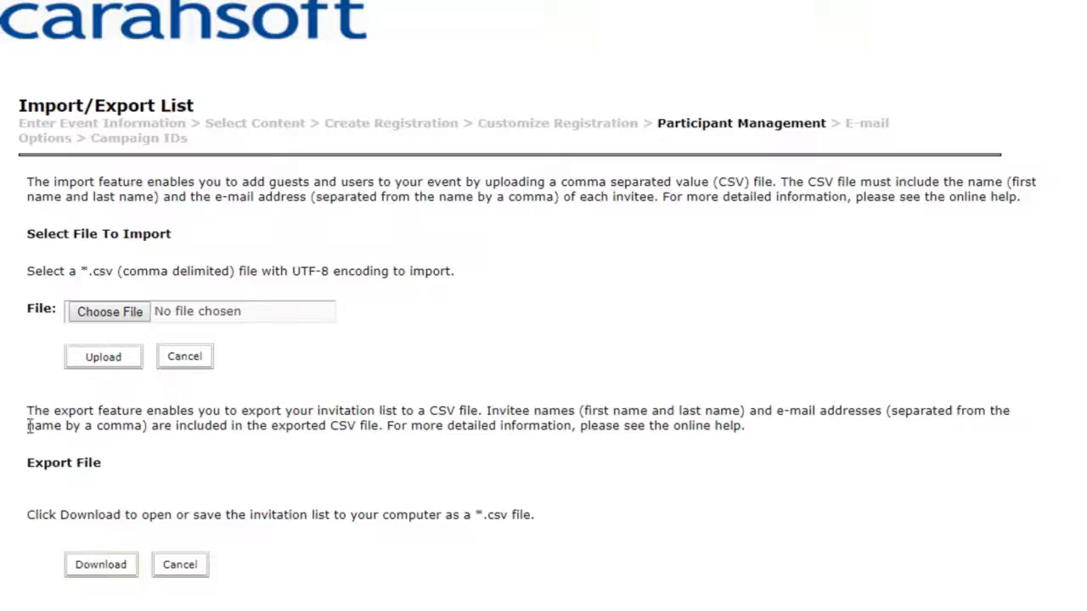
{"action": "left_click", "coordinate": [180, 565]}
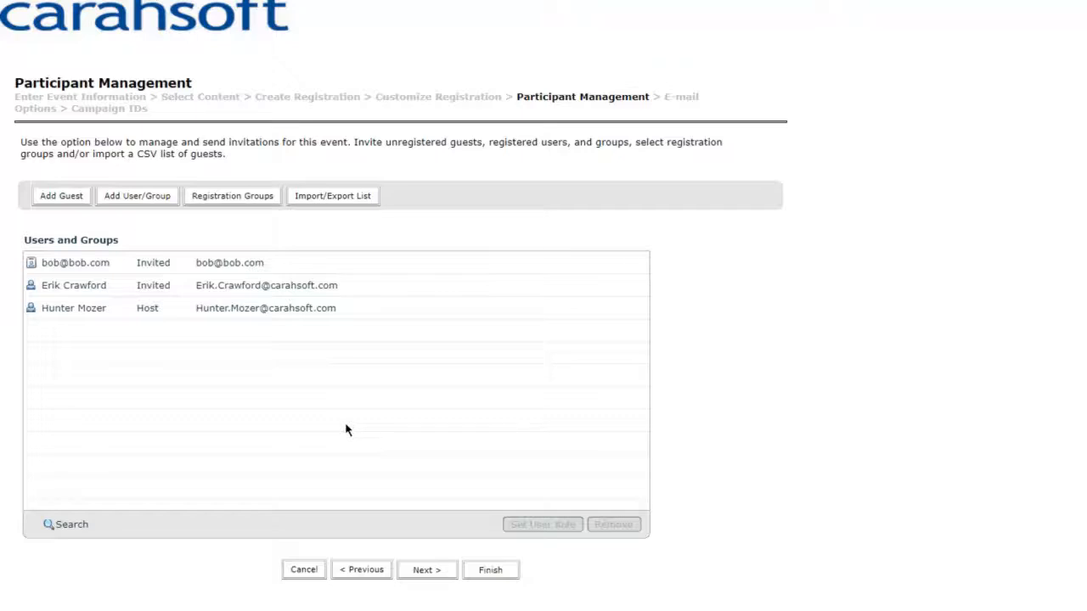
- Continue past Participant Management to E-mail Options, where five notification e-mails are pre-checked
{"action": "left_click", "coordinate": [434, 580]}
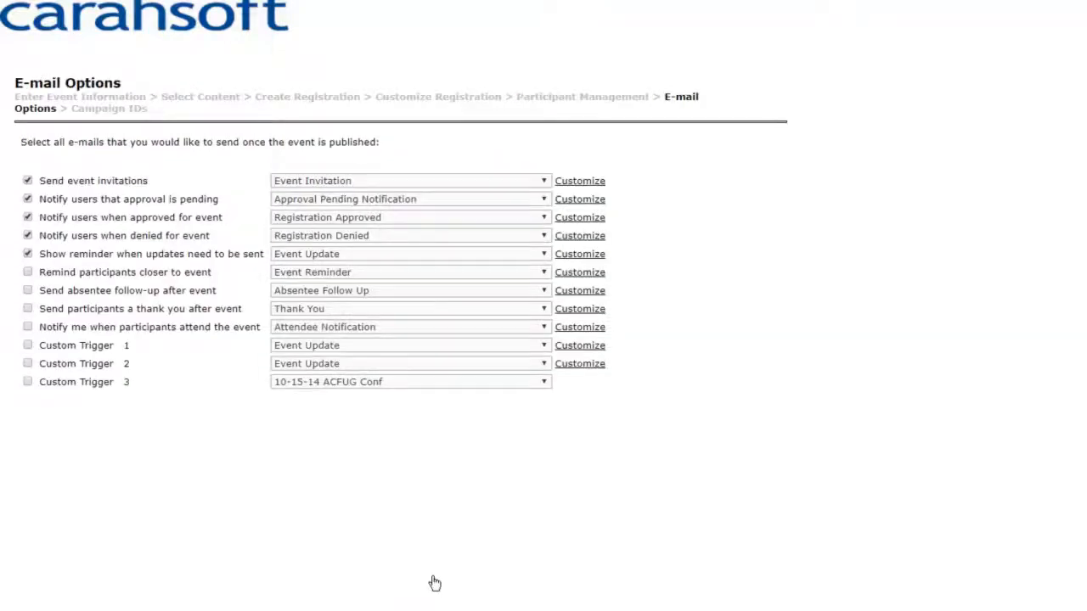